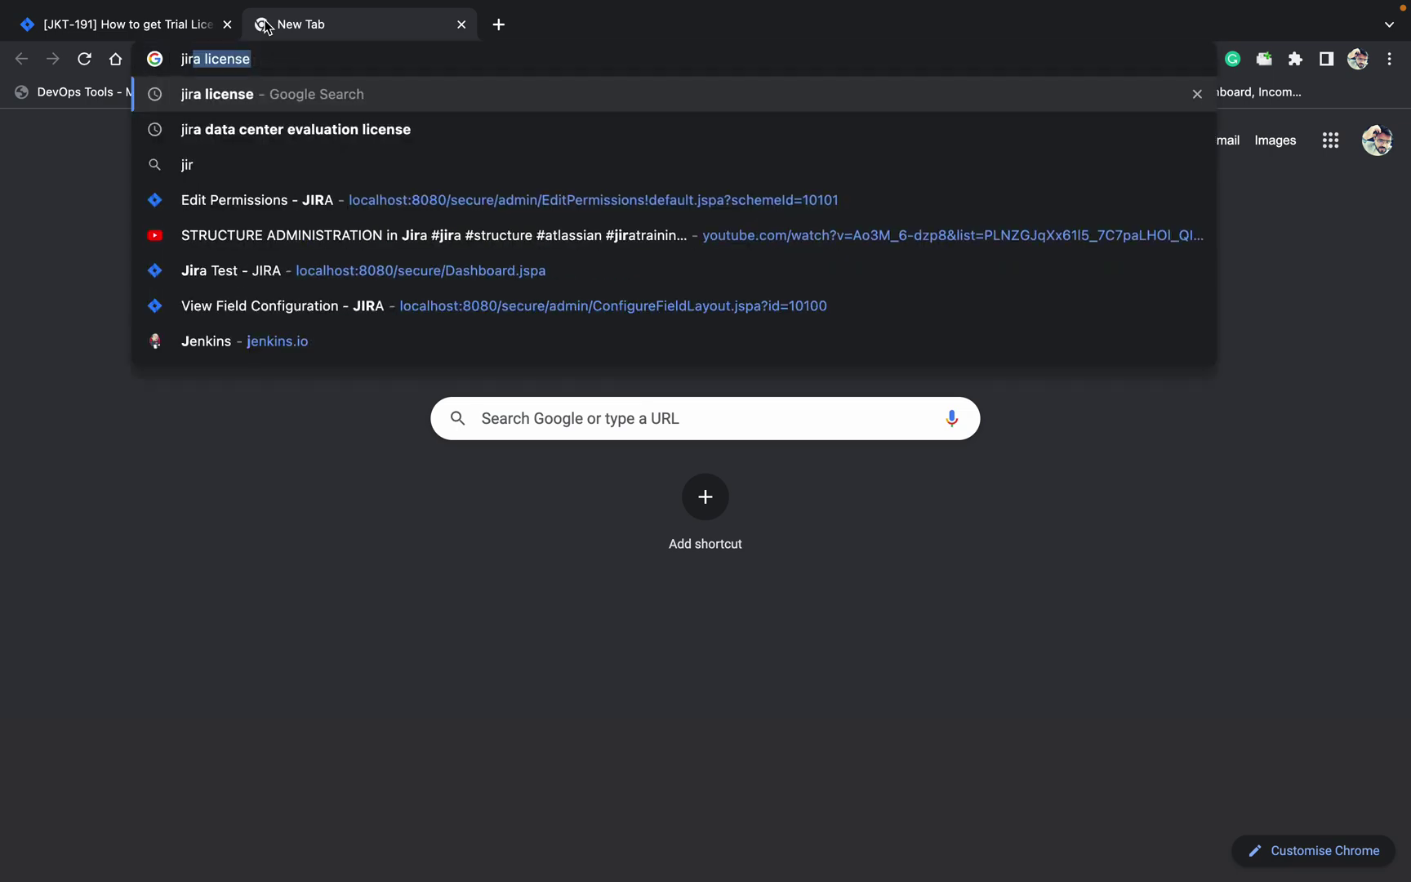
pyautogui.press('Return')
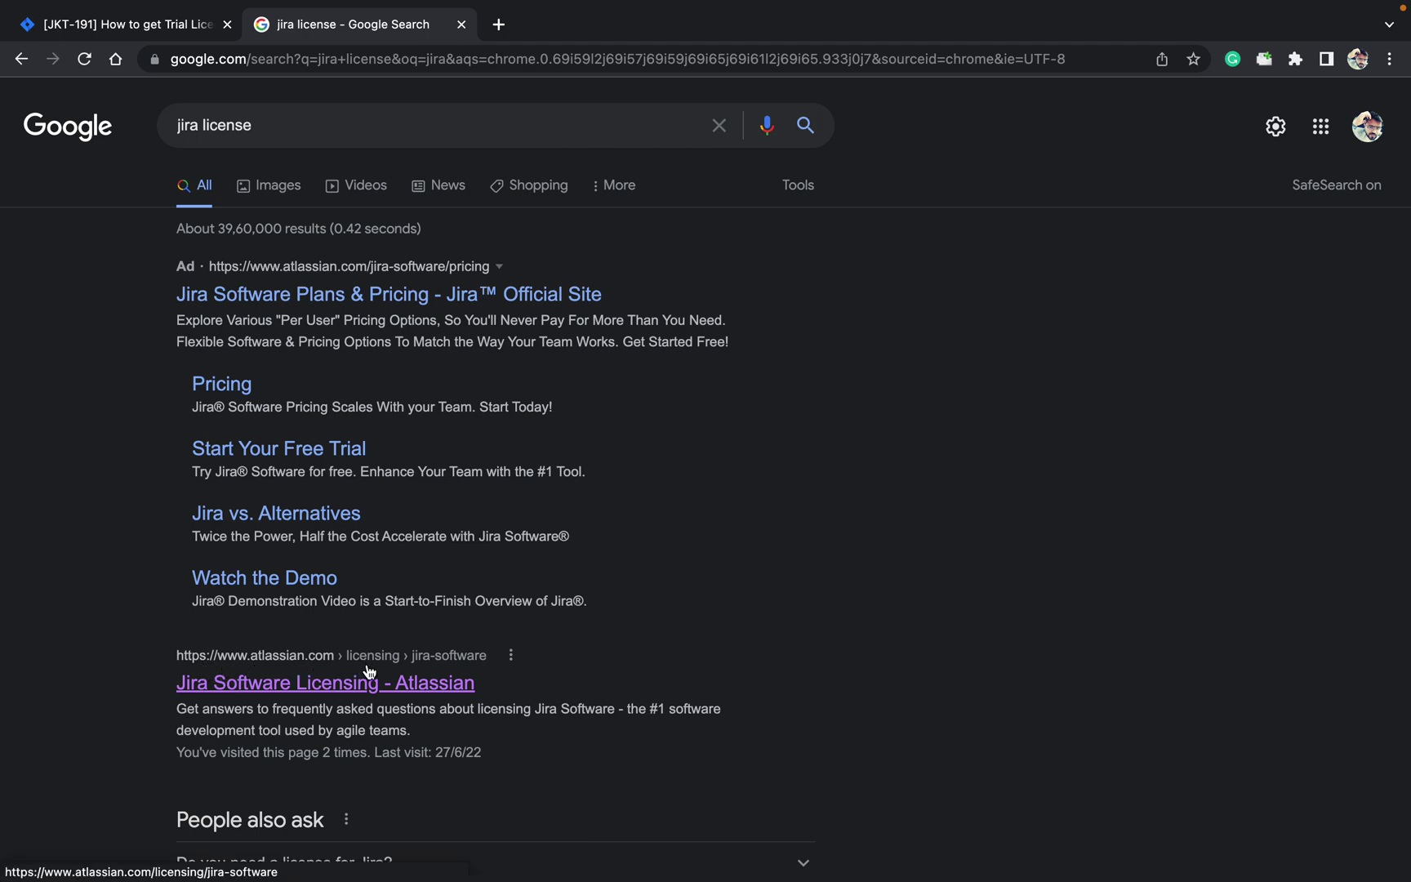
pyautogui.click(377, 688)
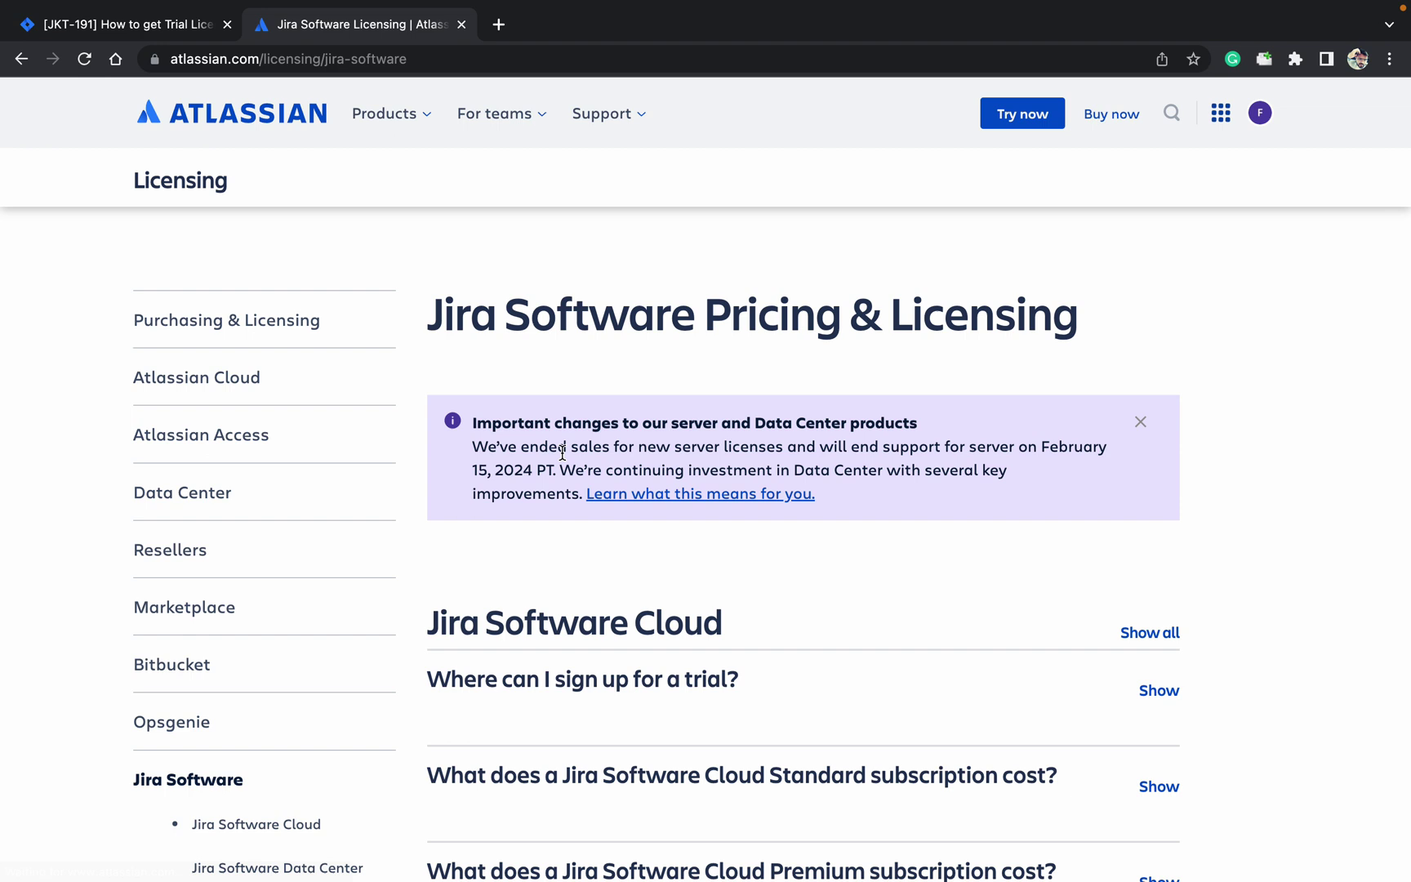
pyautogui.click(1262, 115)
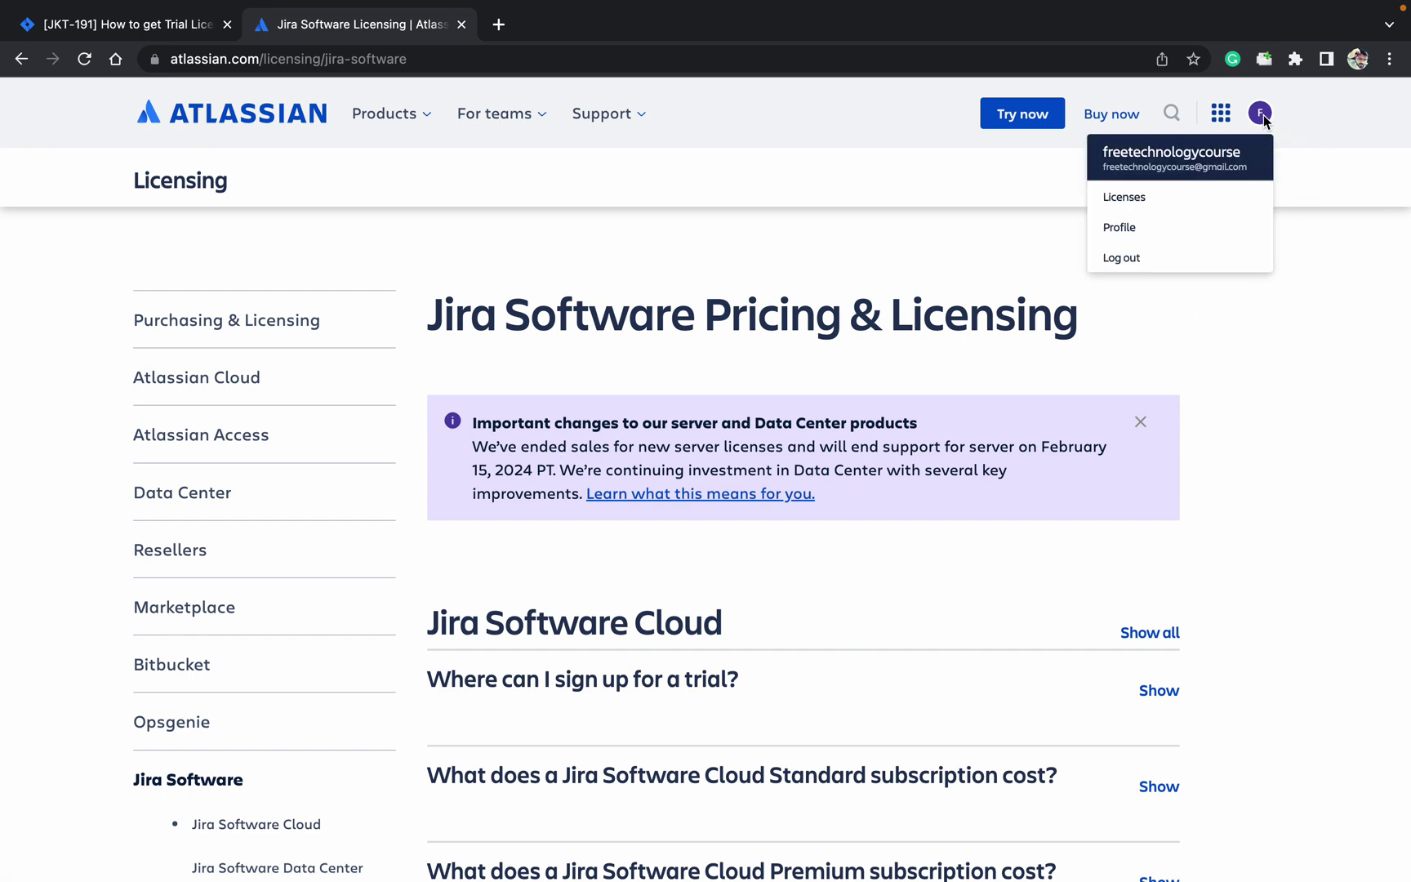
pyautogui.click(1131, 204)
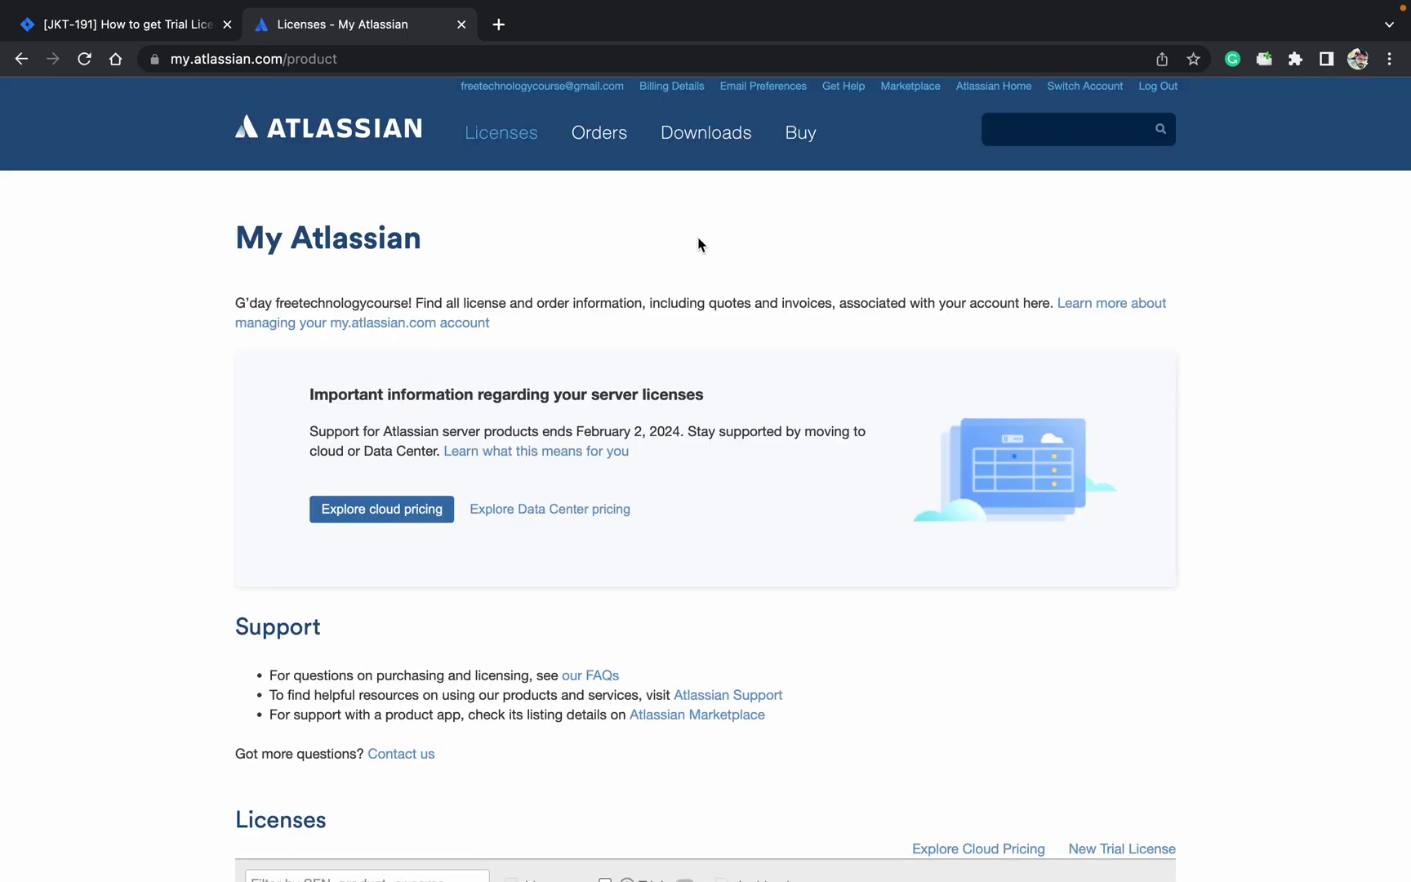
pyautogui.scroll(-5, 698, 244)
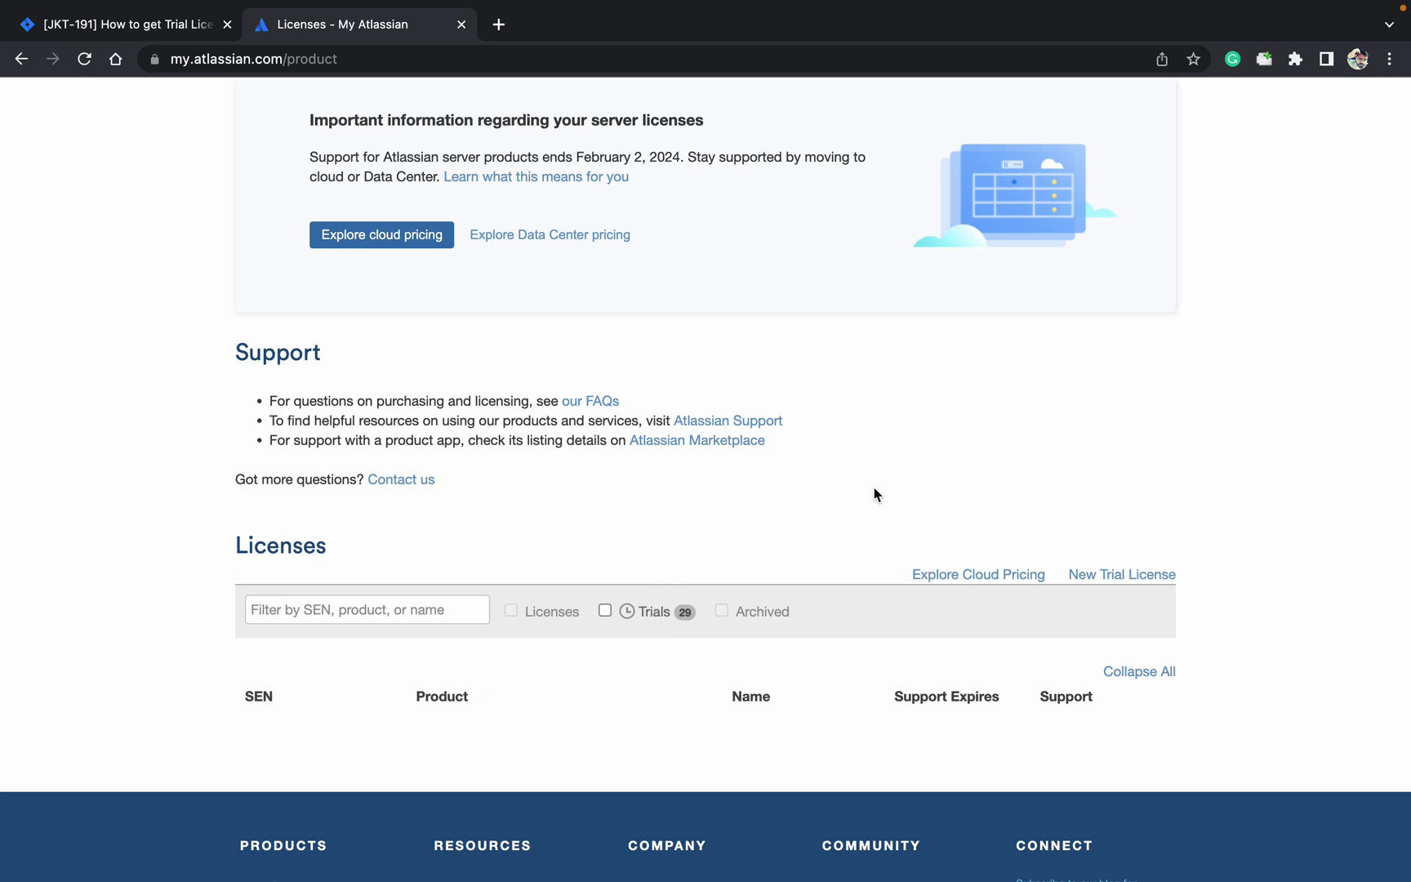
pyautogui.click(1128, 577)
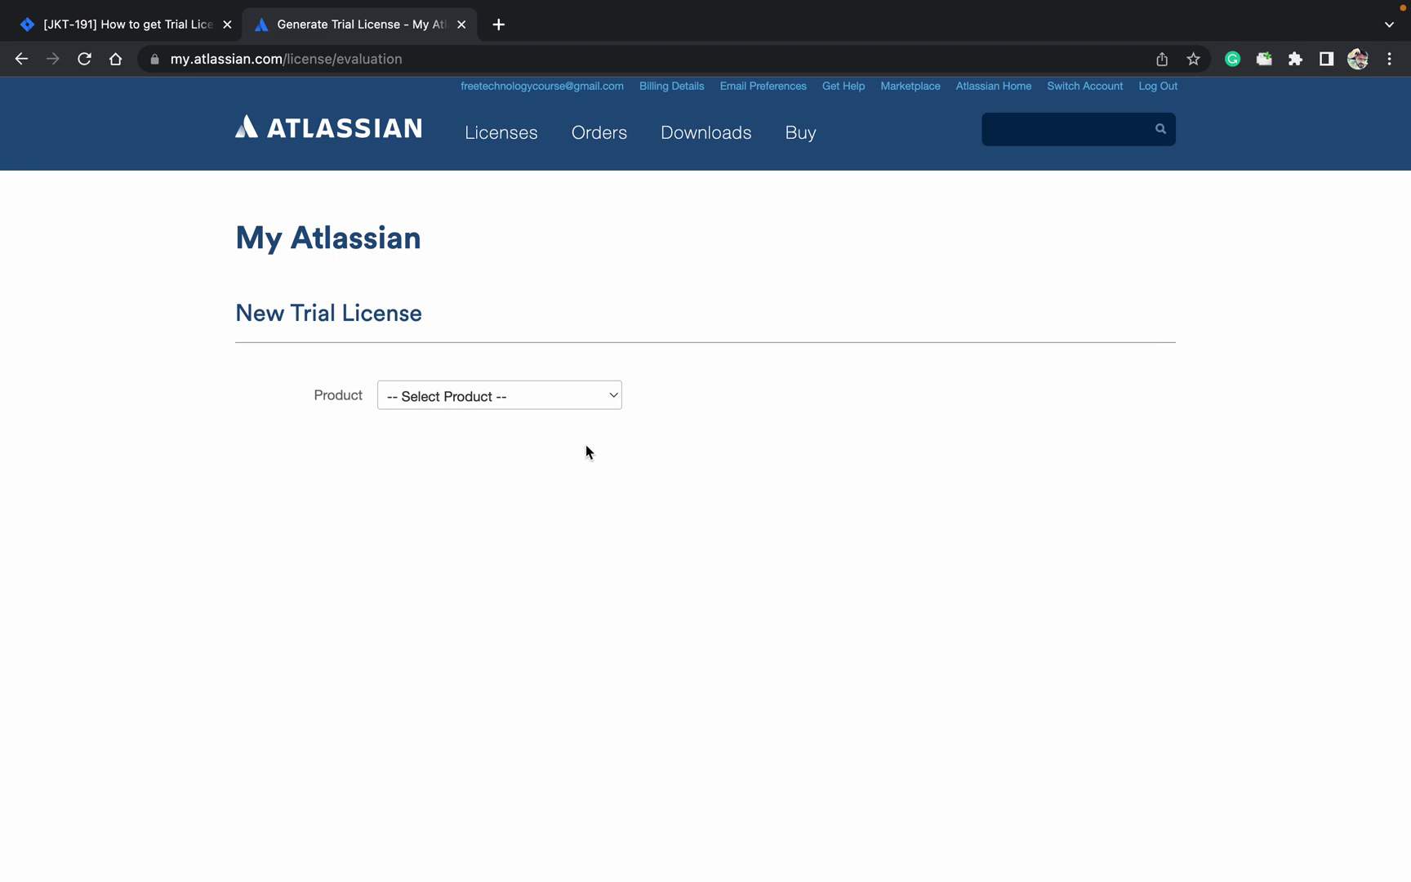
pyautogui.click(509, 401)
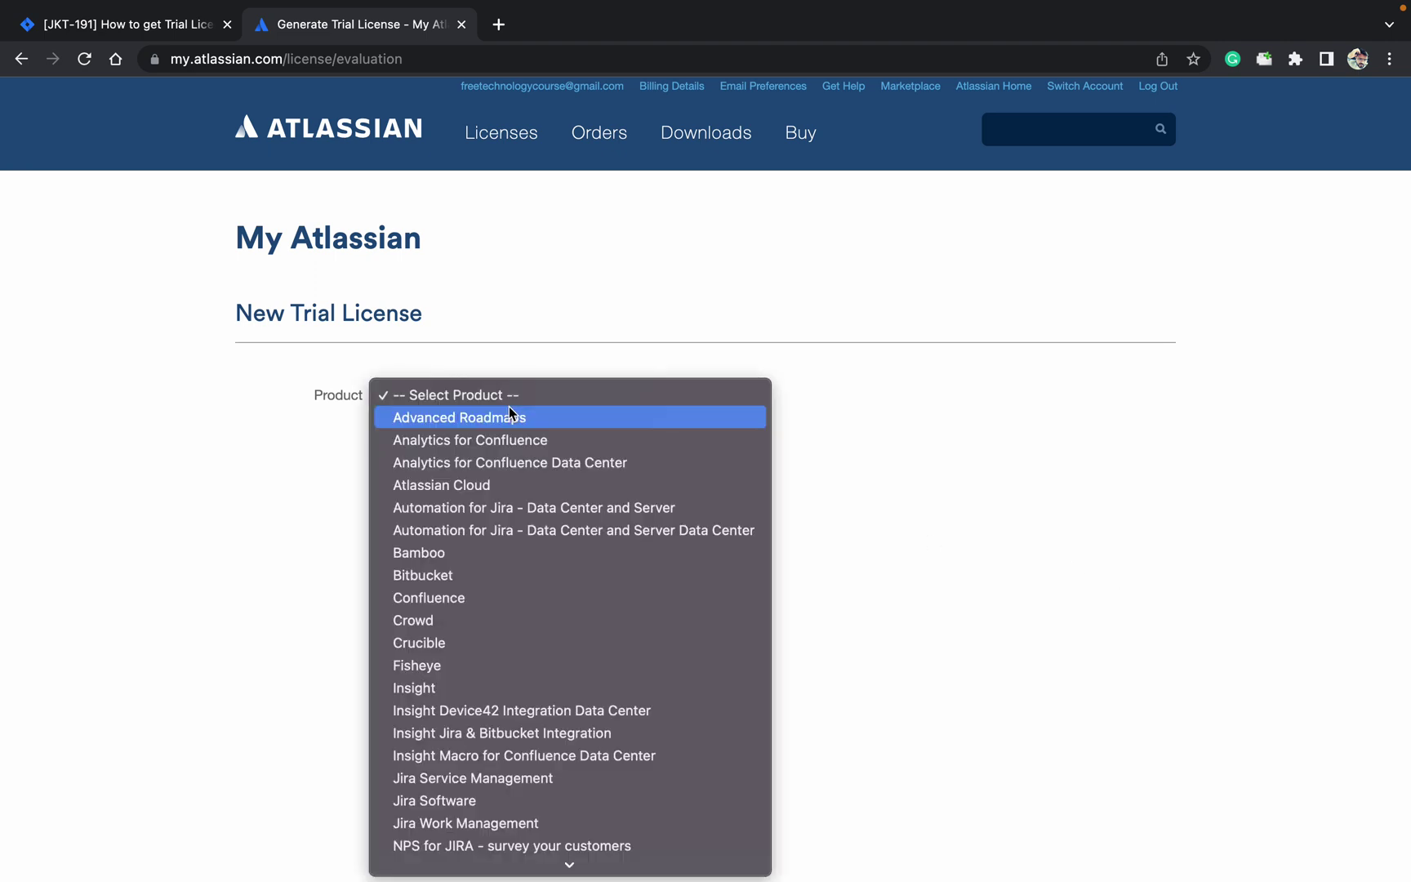
pyautogui.press('Down')
pyautogui.press('Down')
pyautogui.press('Down')
pyautogui.press('Down')
pyautogui.press('Down')
pyautogui.press('Down')
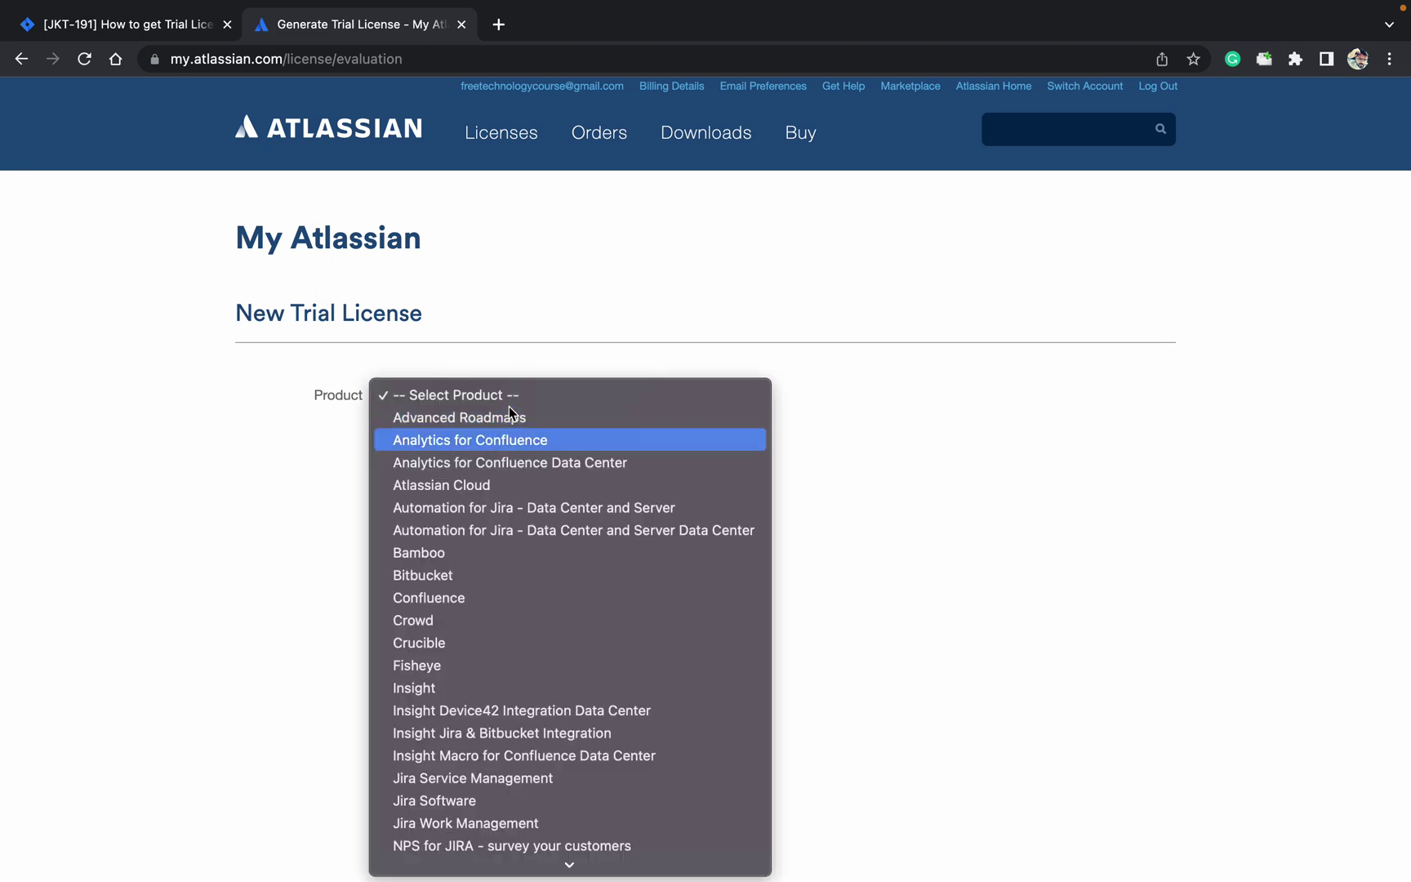
pyautogui.press('Down')
pyautogui.press('Down')
pyautogui.press('Down')
pyautogui.press('Down')
pyautogui.press('Down')
pyautogui.press('Down')
pyautogui.press('Down')
pyautogui.press('Down')
pyautogui.press('Down')
pyautogui.press('Down')
pyautogui.press('Down')
pyautogui.press('Down')
pyautogui.press('Down')
pyautogui.press('Down')
pyautogui.press('Down')
pyautogui.press('Down')
pyautogui.press('Down')
pyautogui.press('Down')
pyautogui.press('Down')
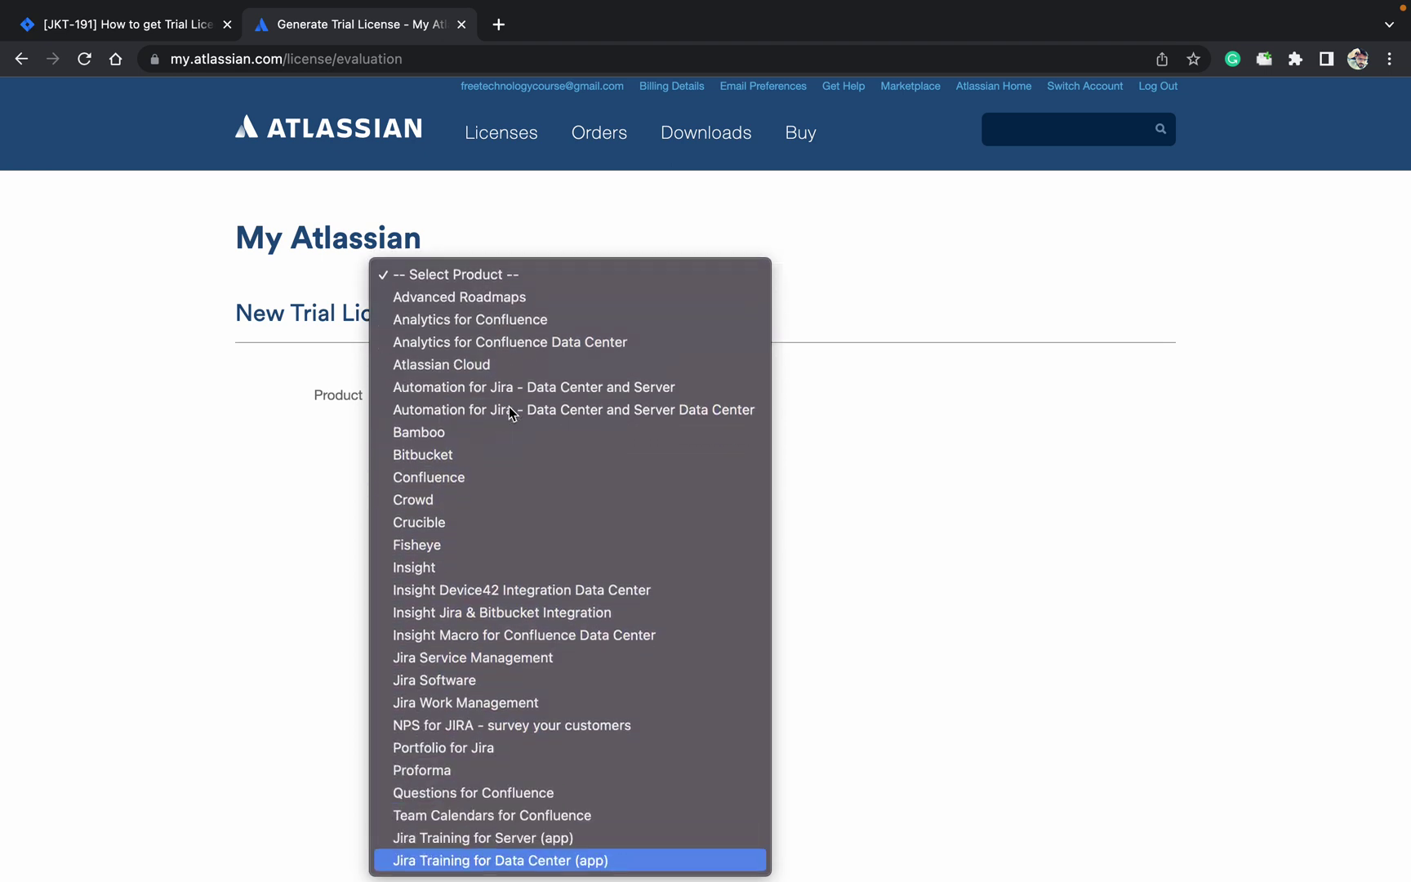
pyautogui.press('Up')
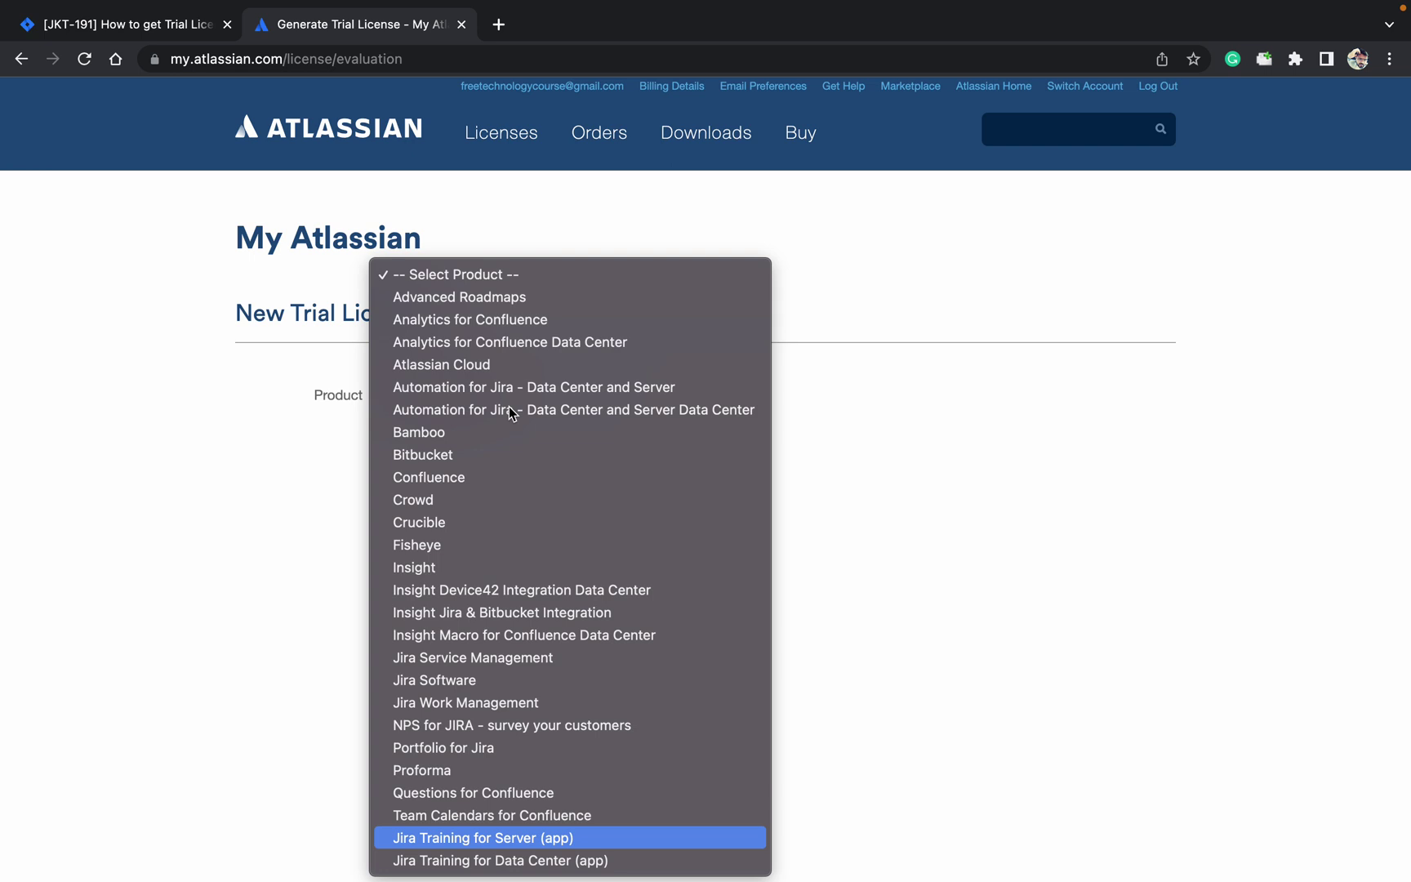
pyautogui.press('Up')
pyautogui.press('Up')
pyautogui.press('Up')
pyautogui.press('Up')
pyautogui.press('Up')
pyautogui.press('Up')
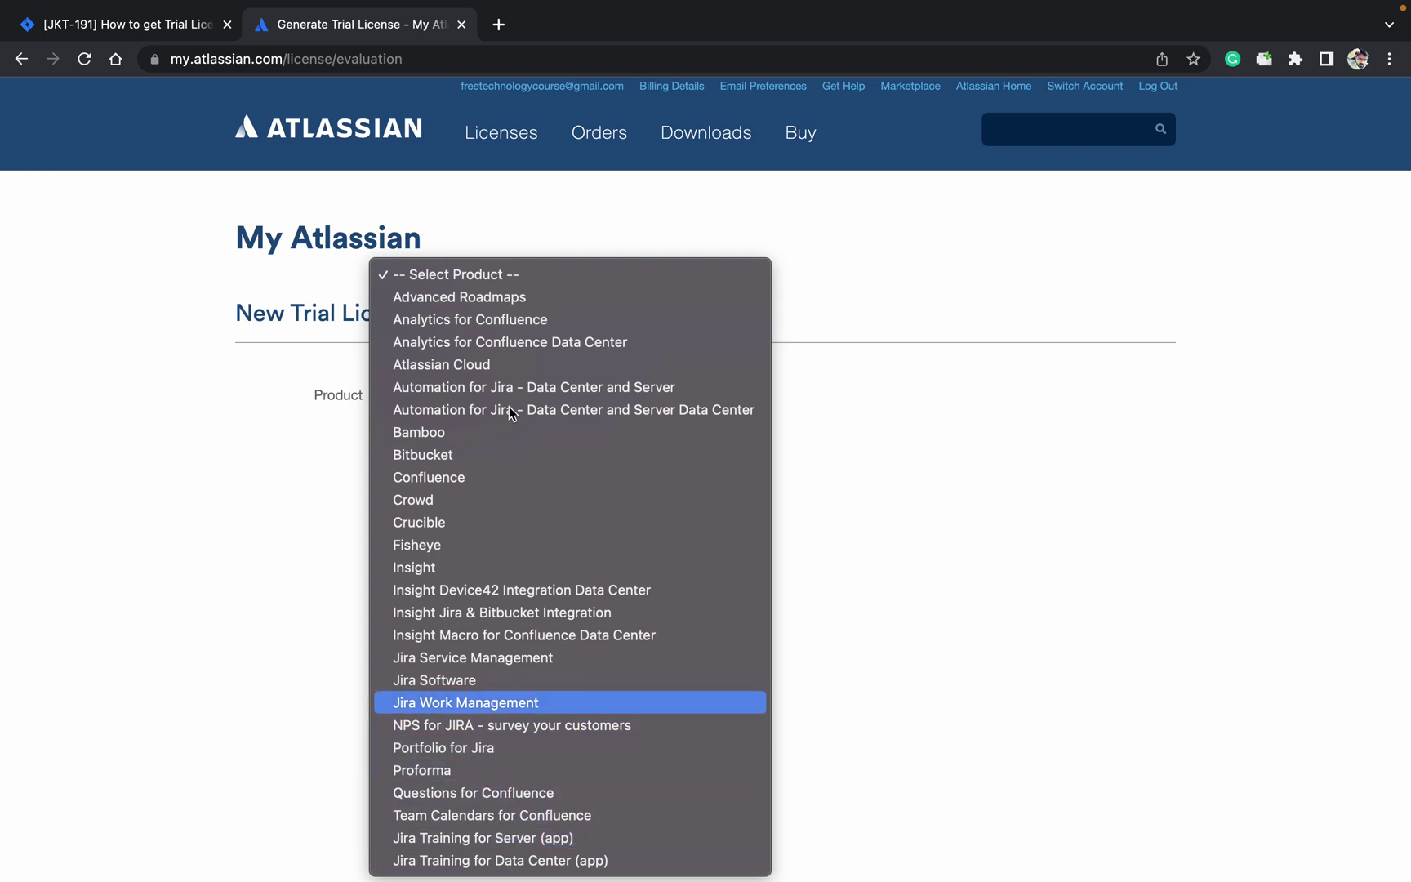
pyautogui.press('Up')
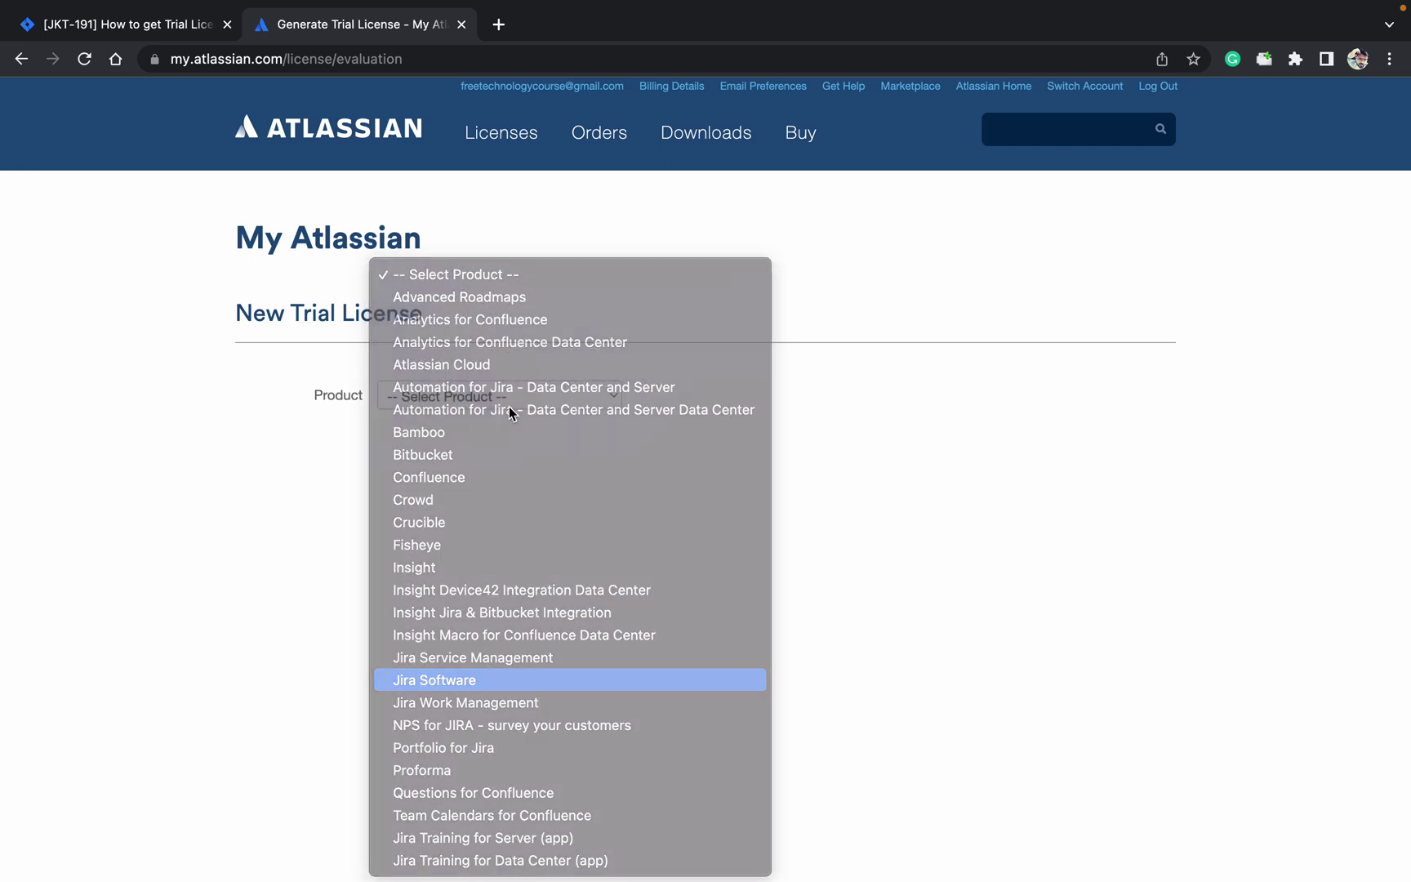
pyautogui.press('Return')
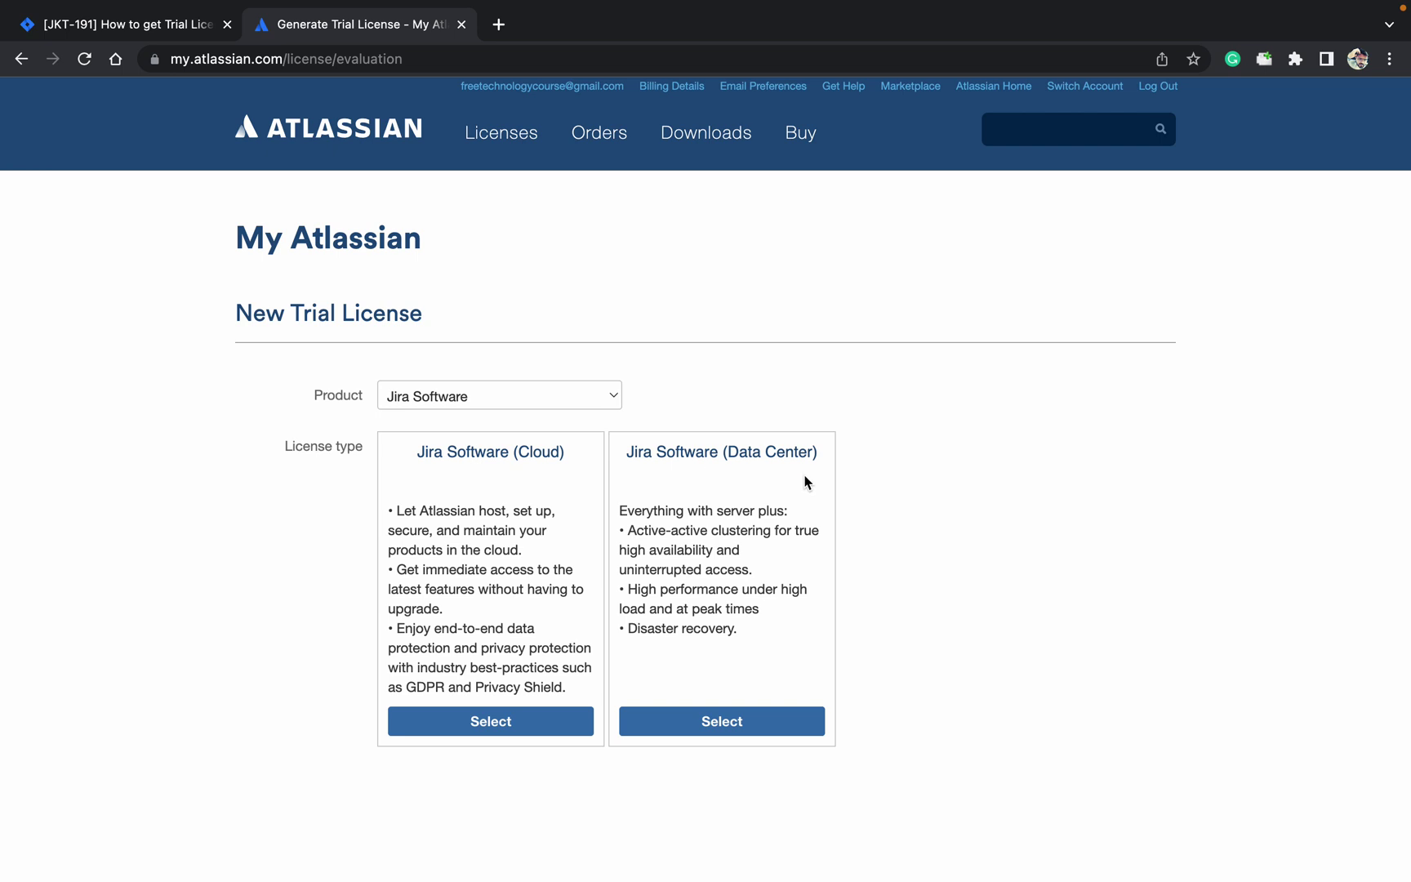
pyautogui.click(749, 722)
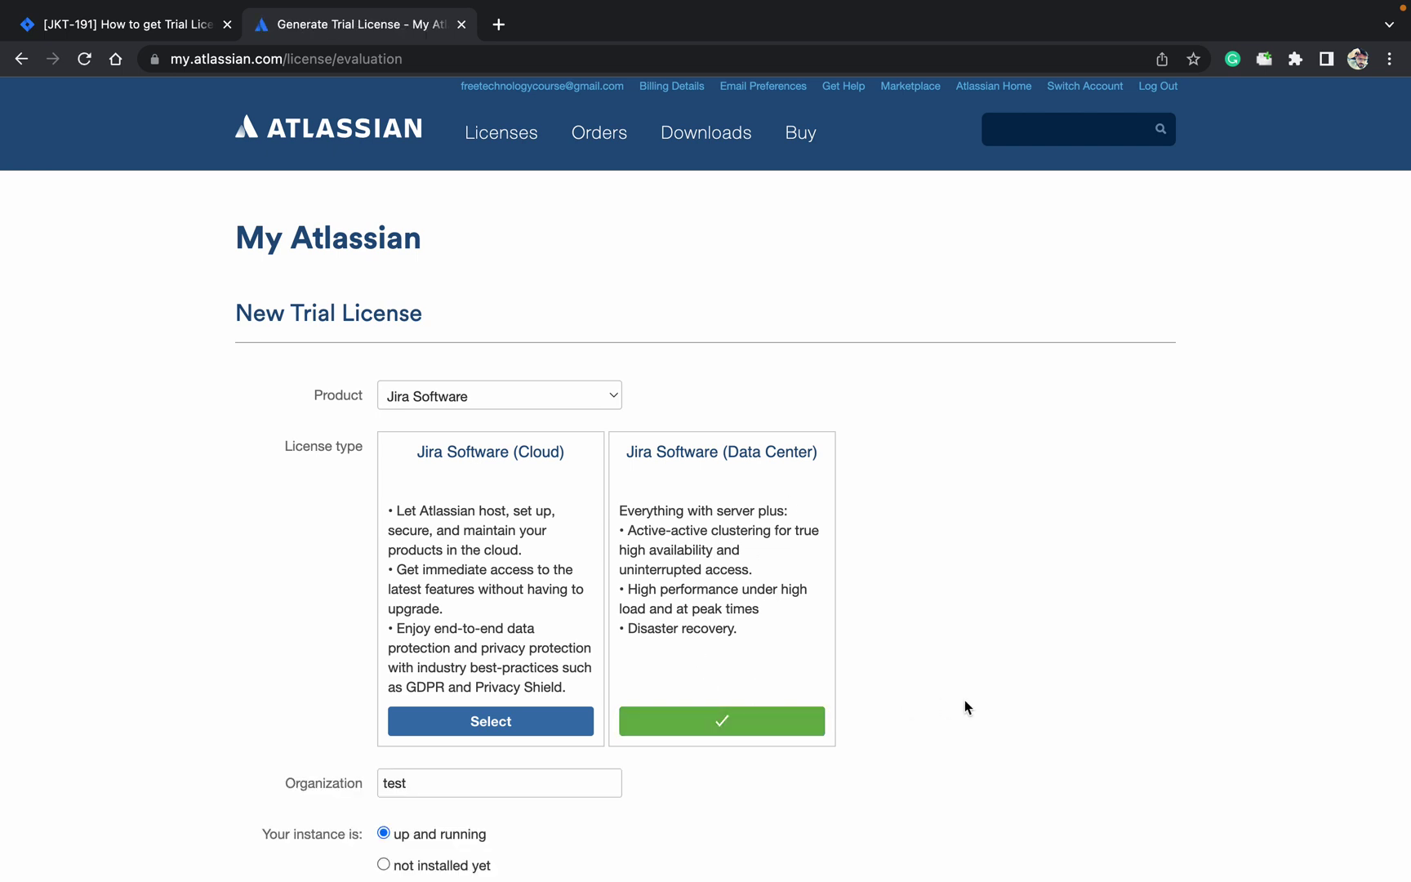
pyautogui.scroll(-1, 965, 707)
pyautogui.scroll(-5, 965, 707)
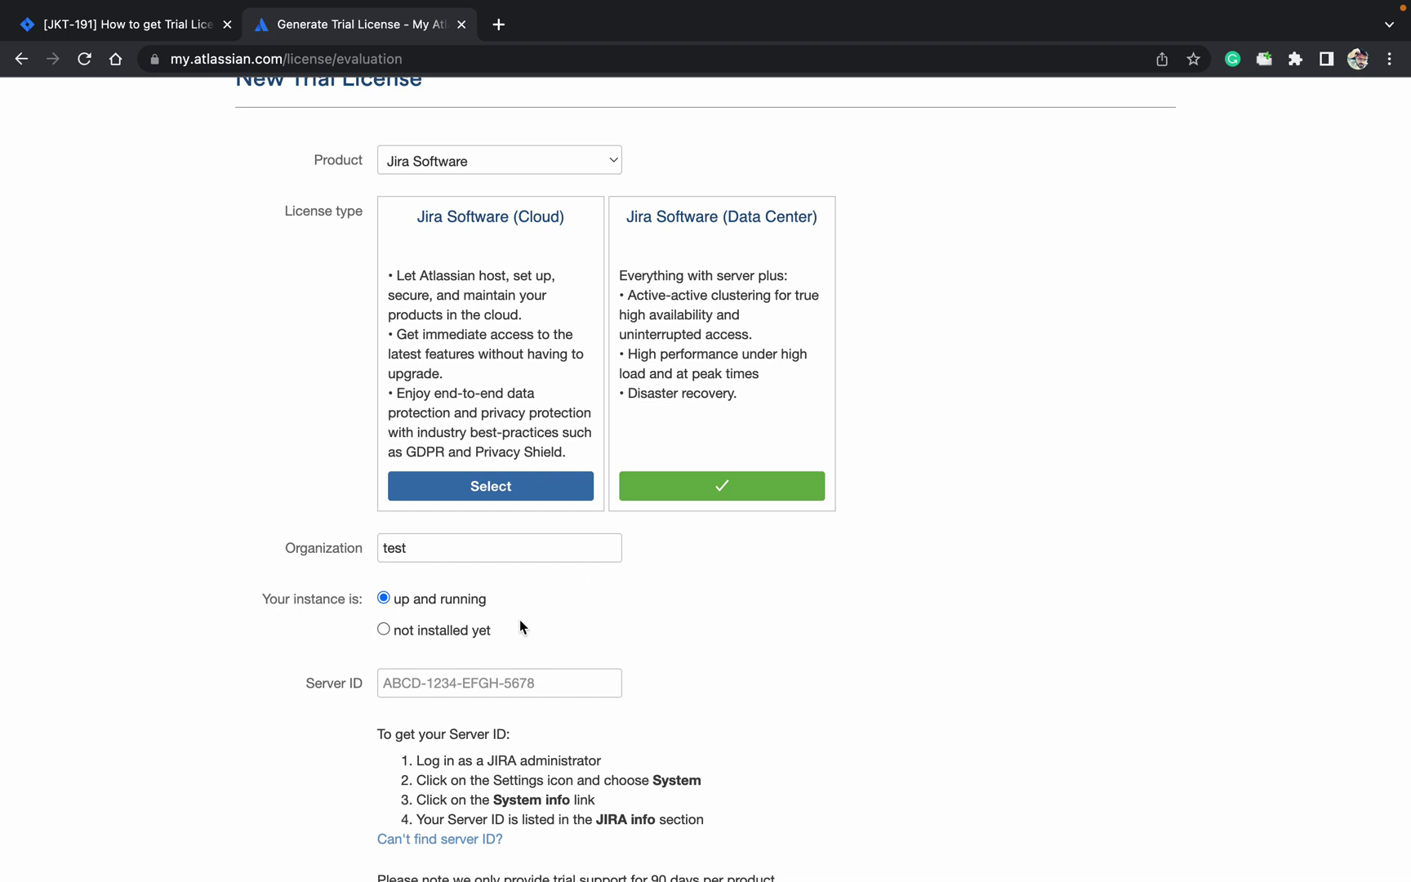
pyautogui.click(383, 629)
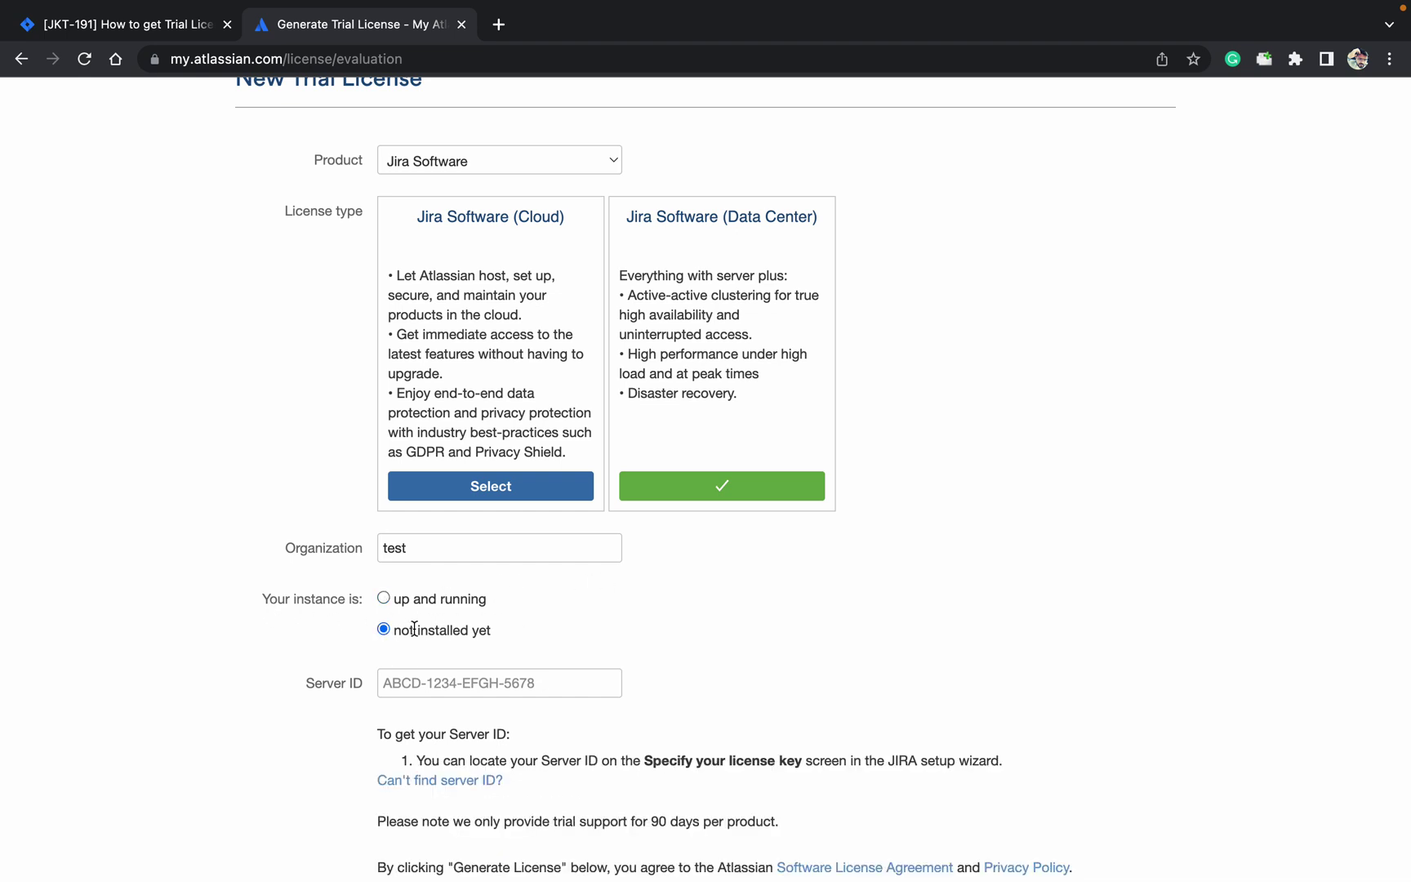
pyautogui.click(384, 599)
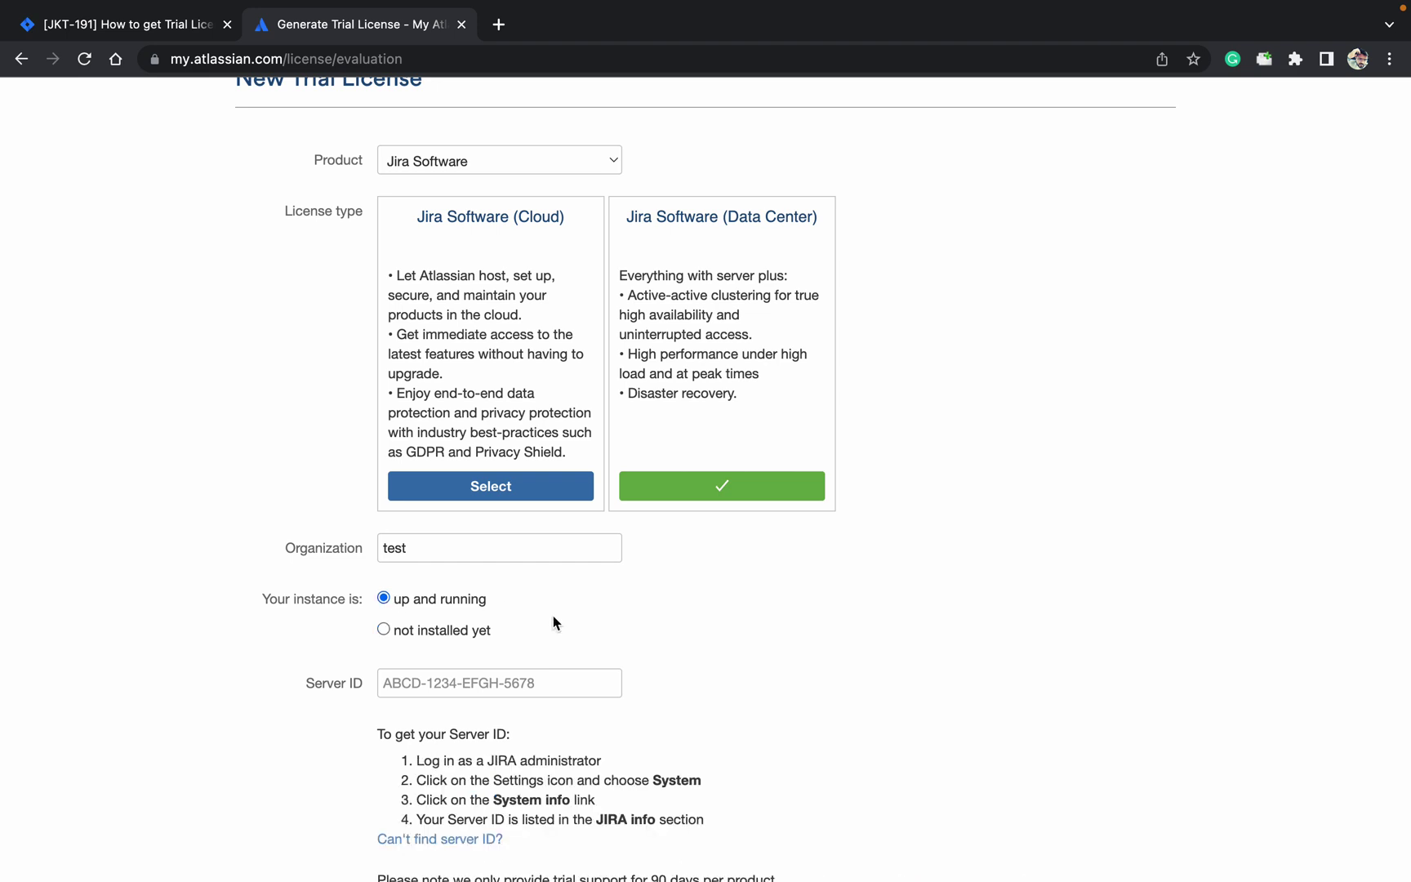
pyautogui.scroll(-3, 553, 623)
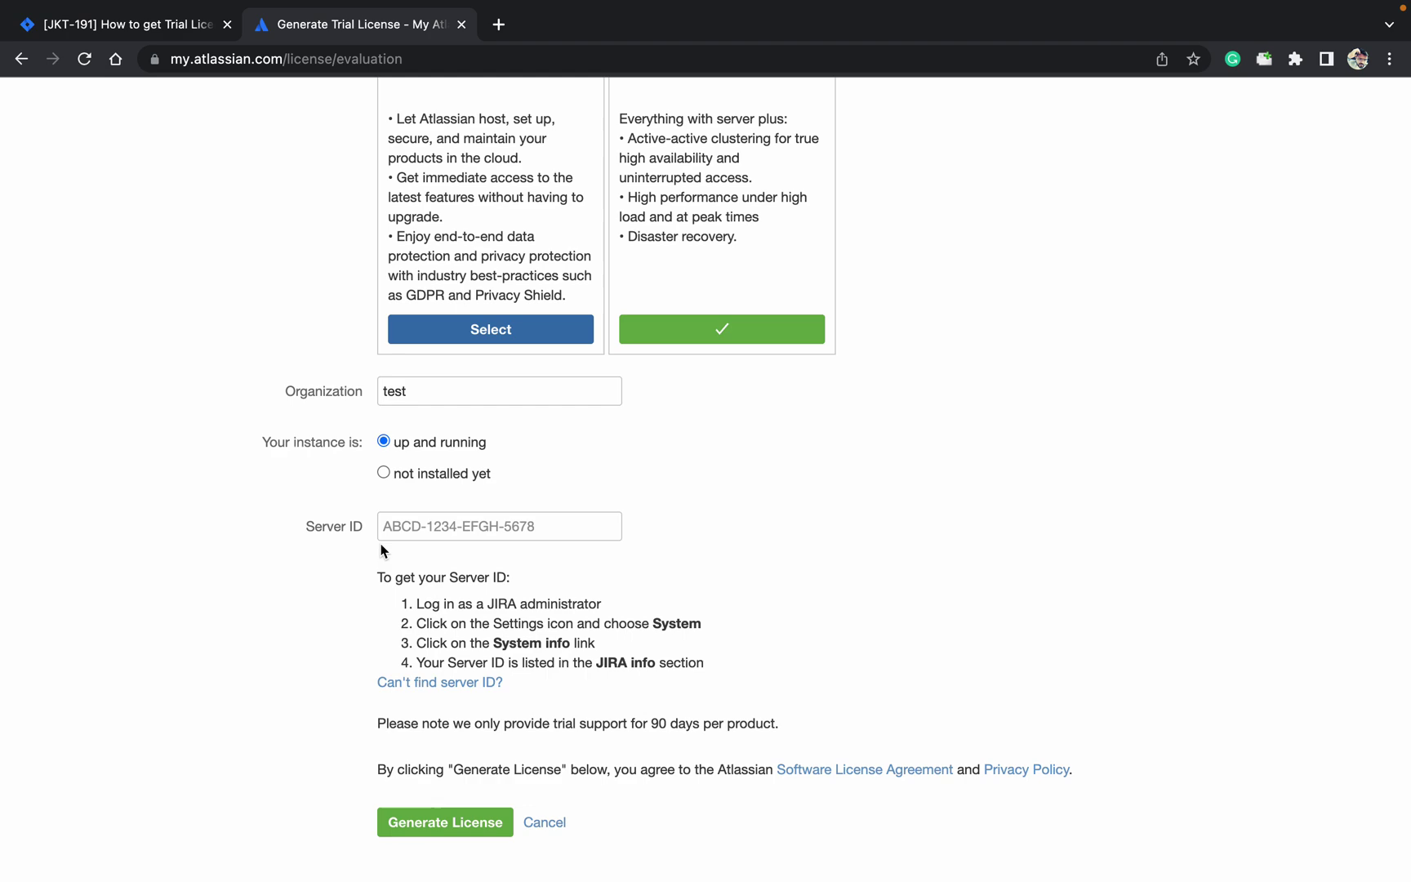
pyautogui.click(163, 30)
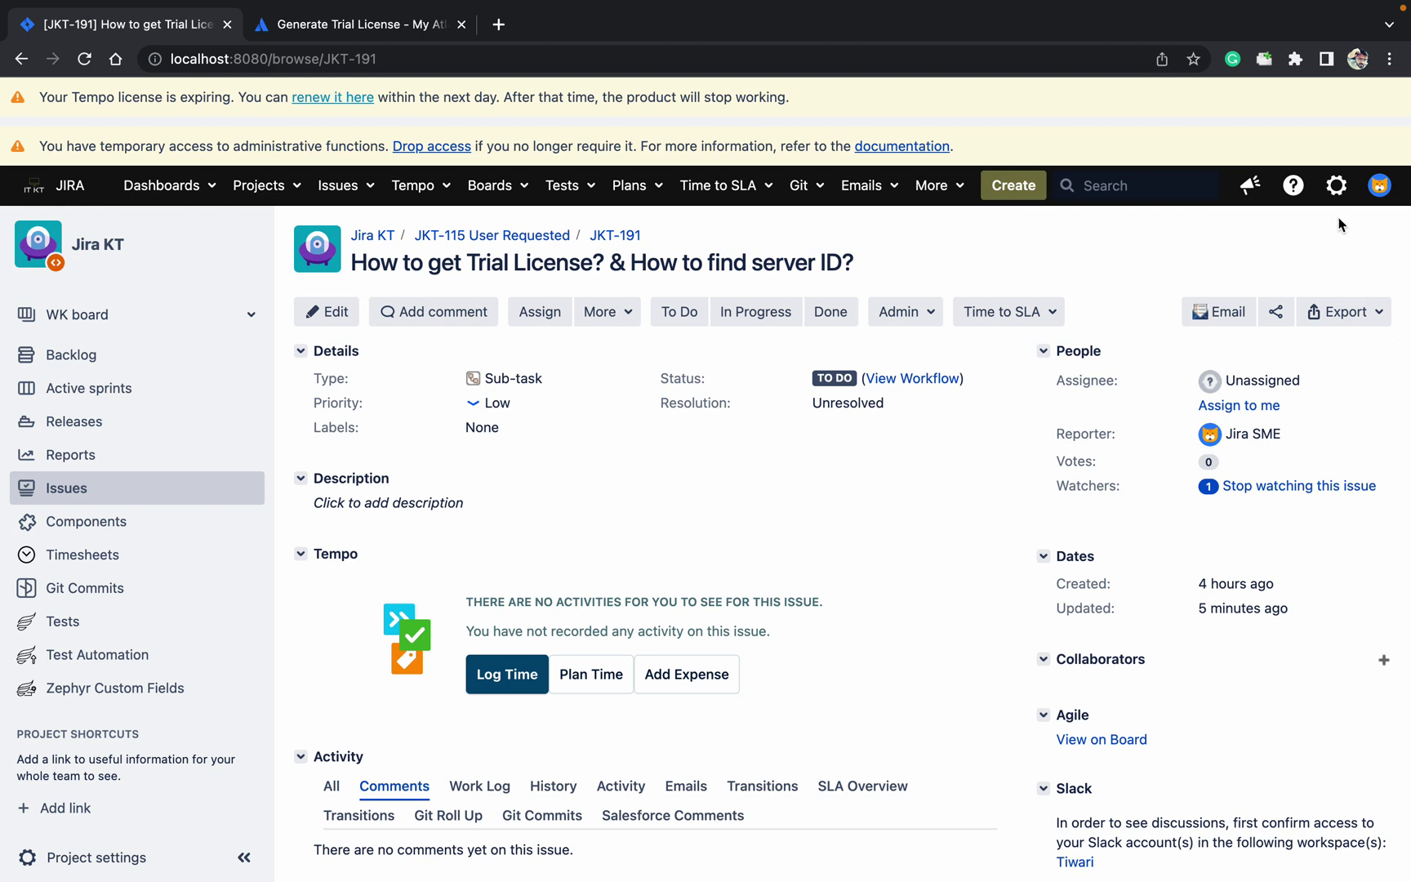
pyautogui.click(1337, 187)
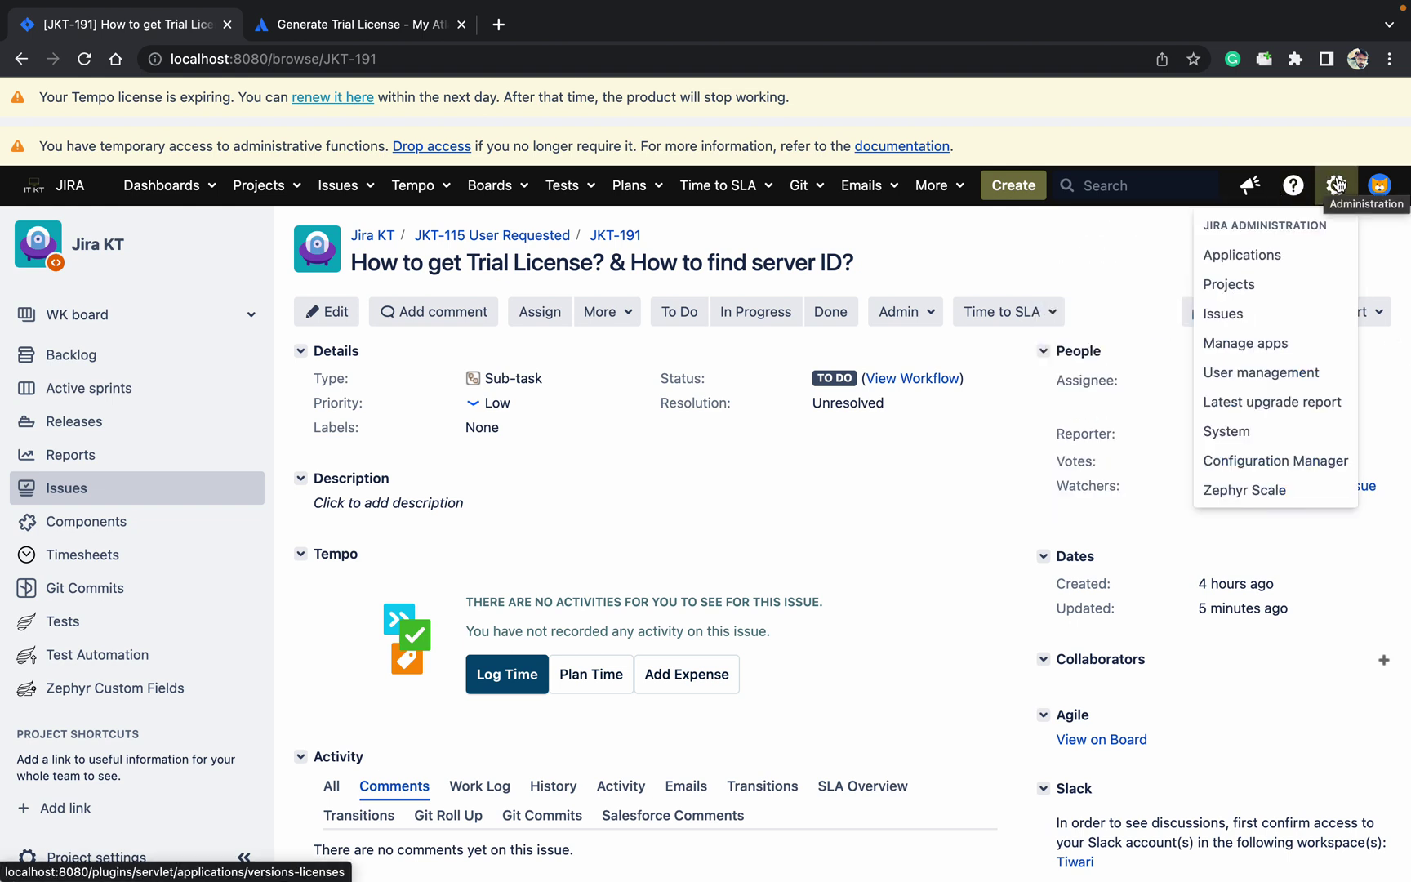
pyautogui.keyDown('super'); pyautogui.click(1294, 433); pyautogui.keyUp('super')
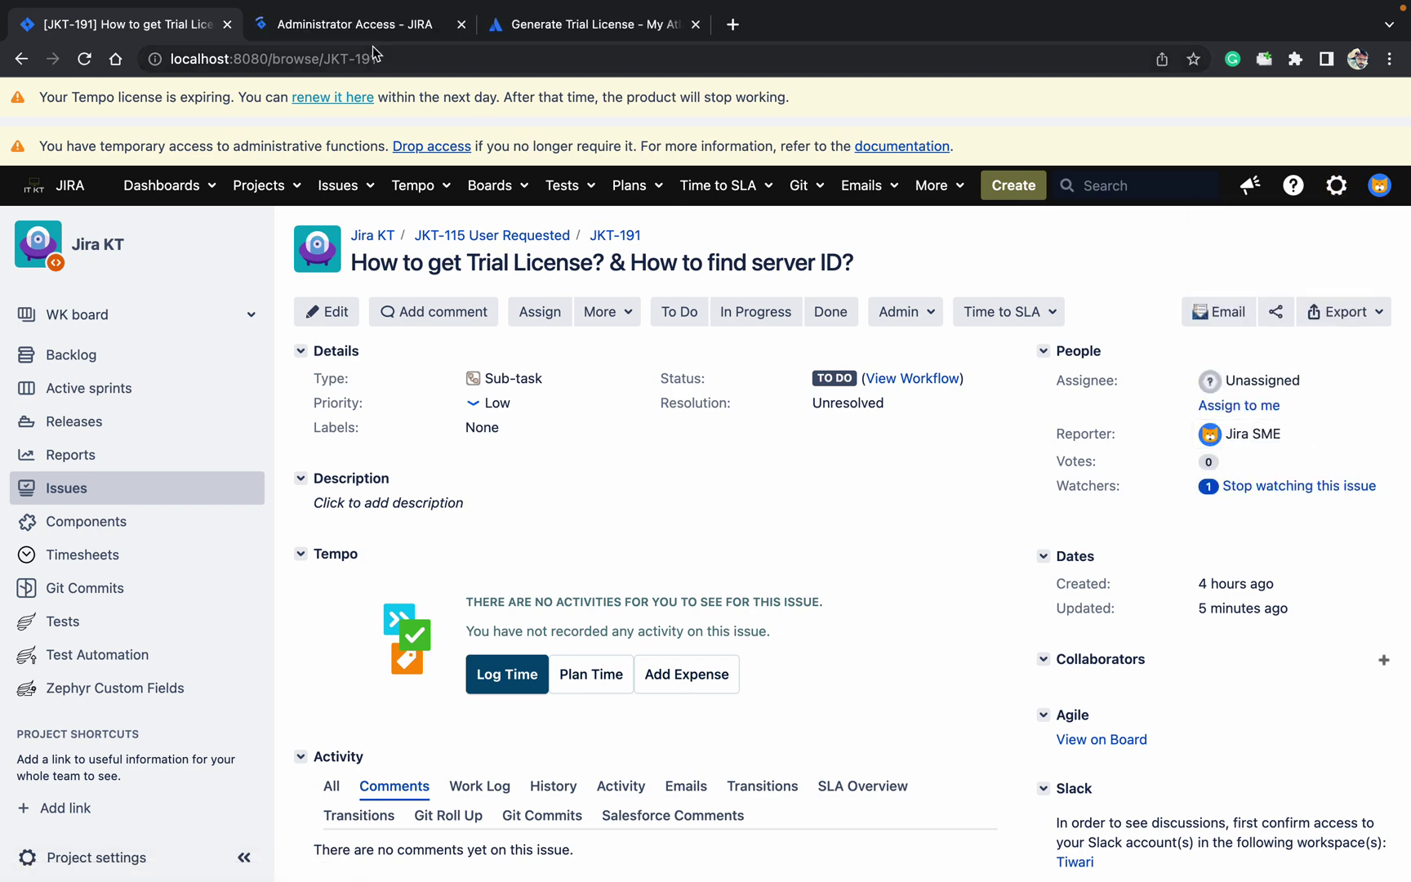
pyautogui.click(364, 24)
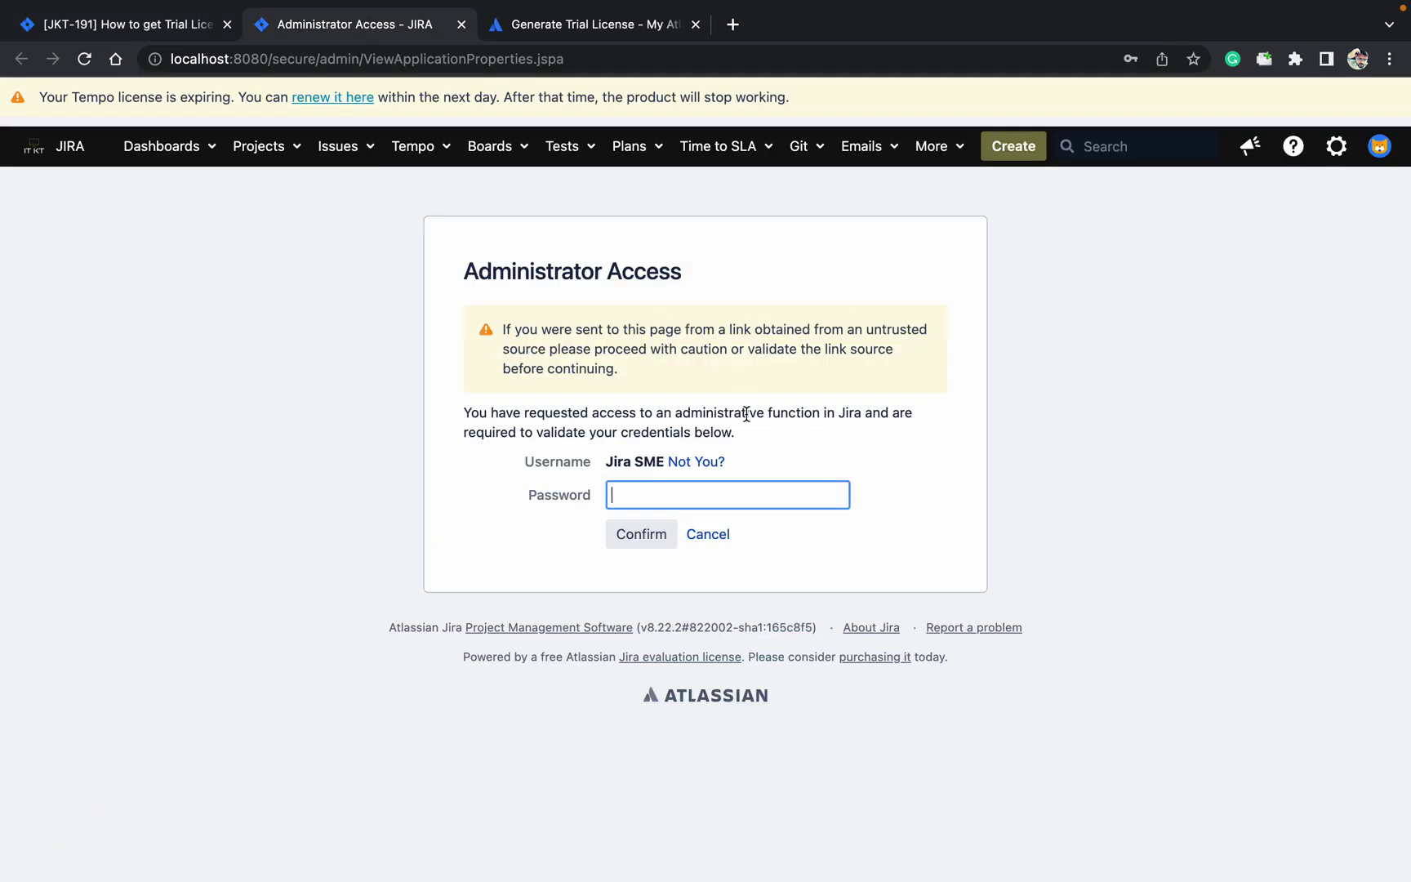
pyautogui.write('admin1234')
pyautogui.press('Return')
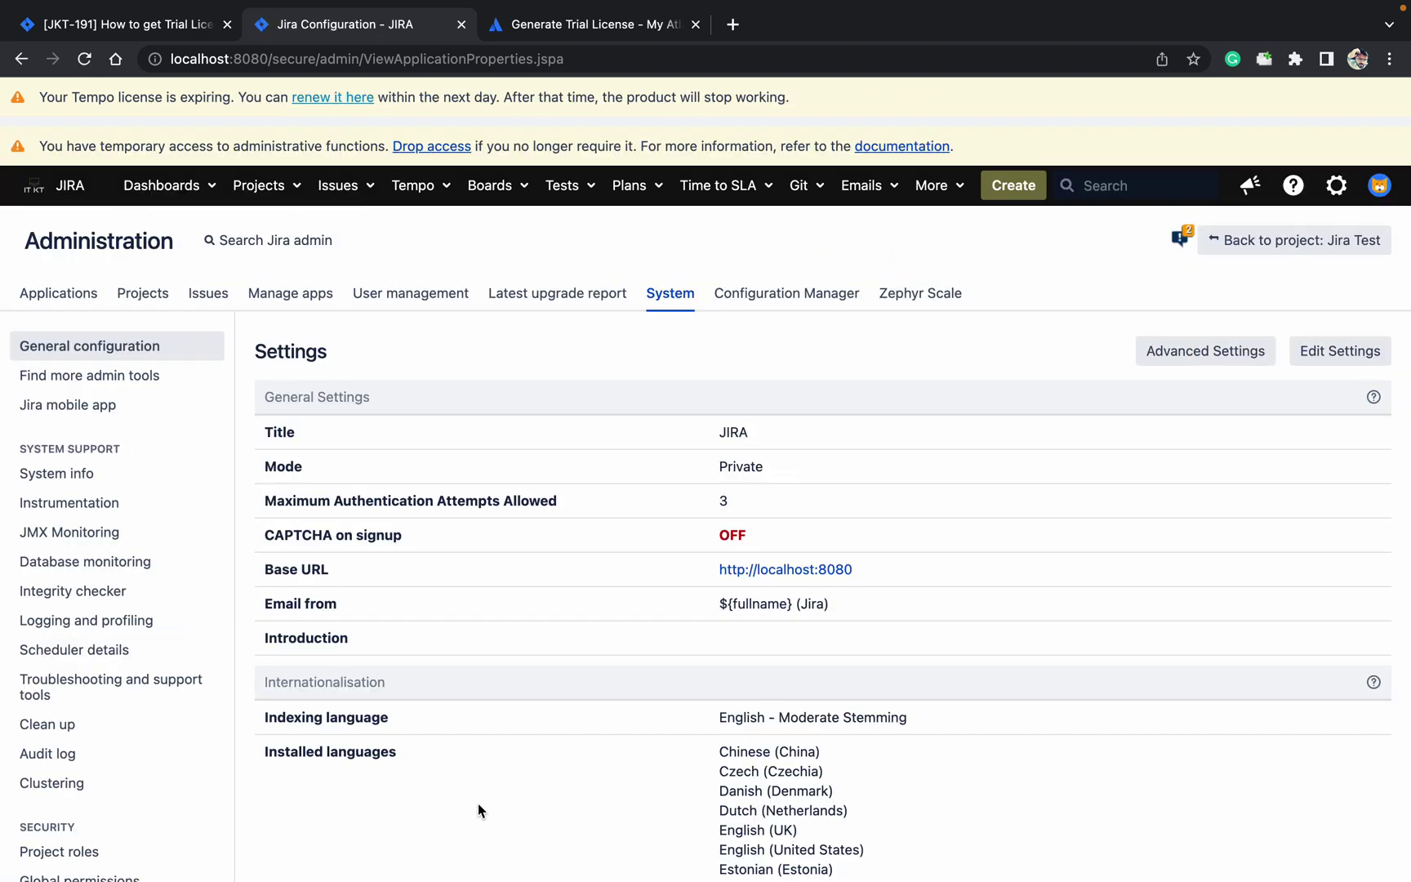
pyautogui.click(139, 480)
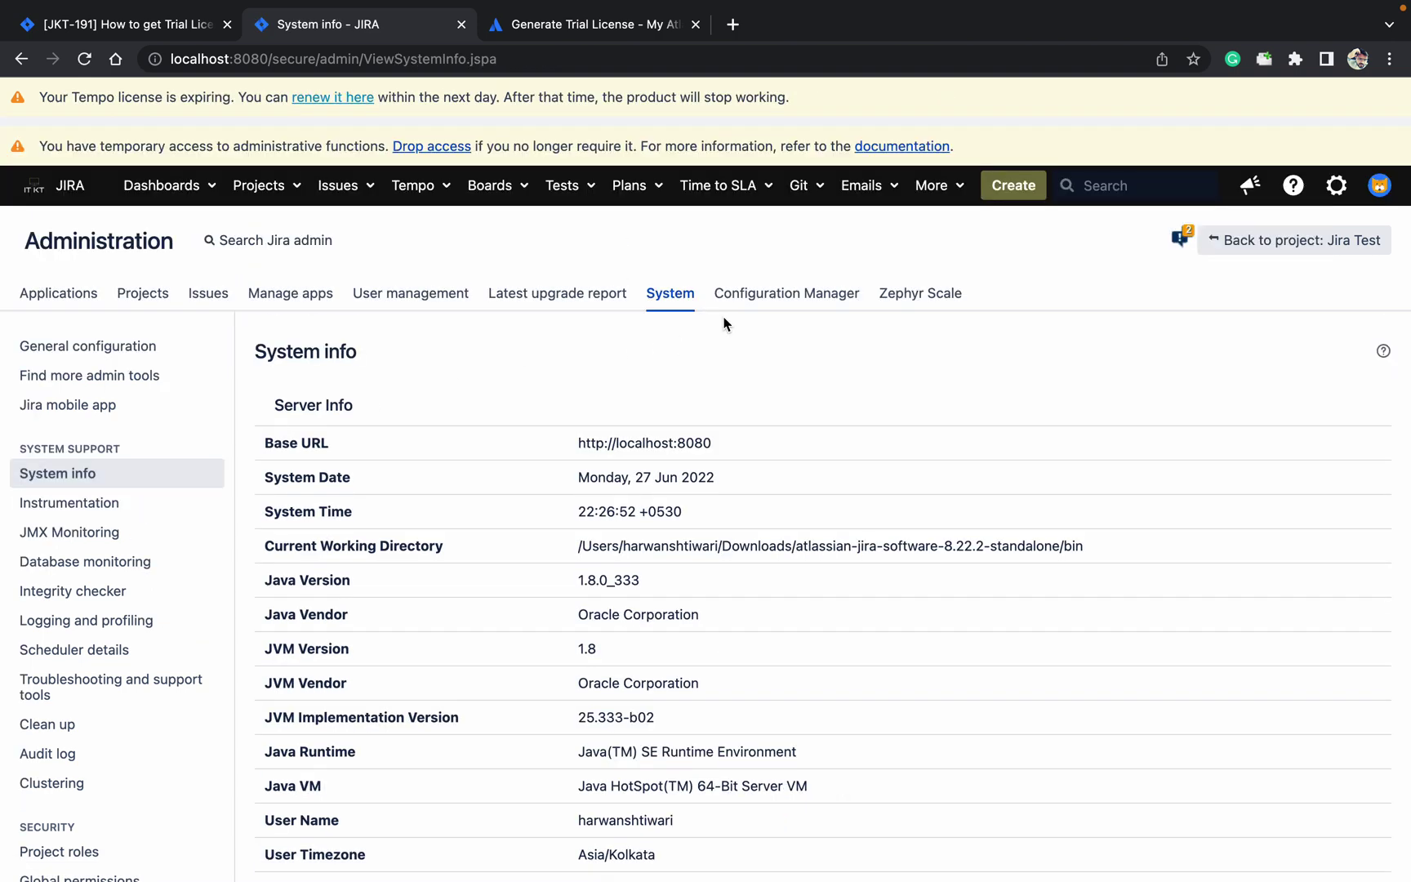
pyautogui.scroll(-6, 746, 356)
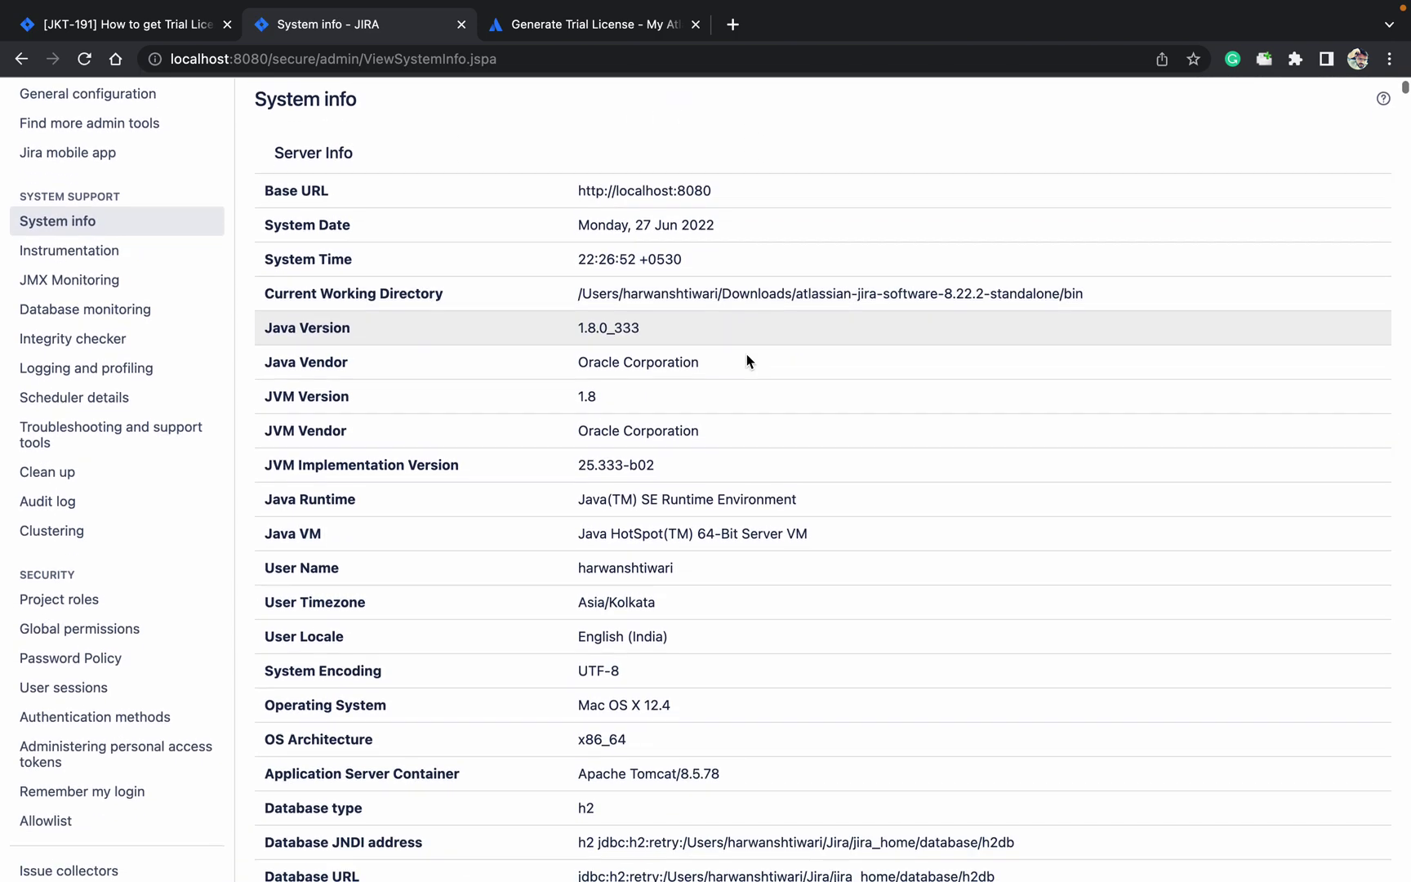
pyautogui.scroll(-7, 747, 359)
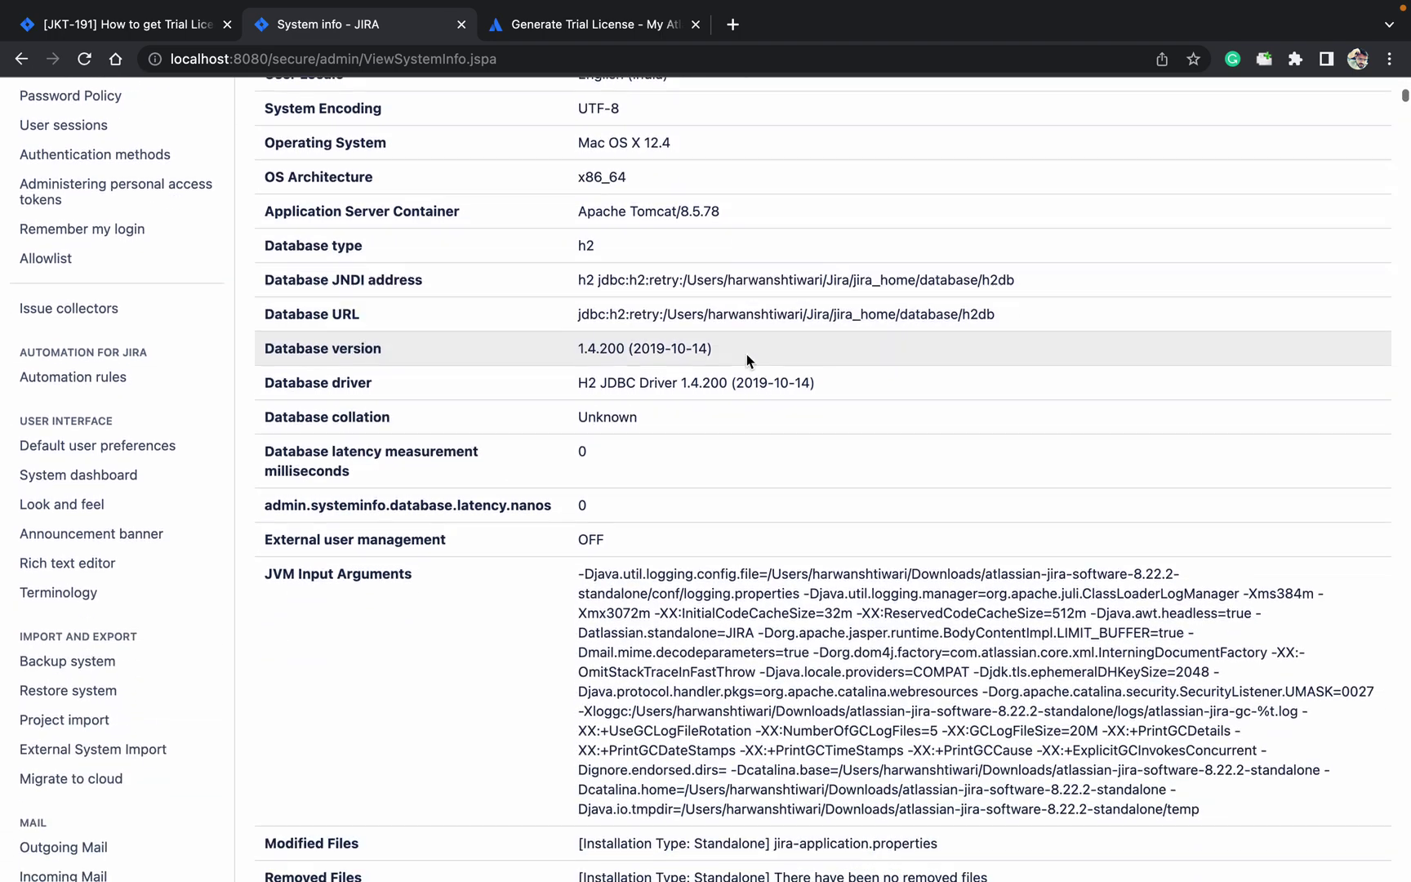
pyautogui.scroll(-6, 747, 353)
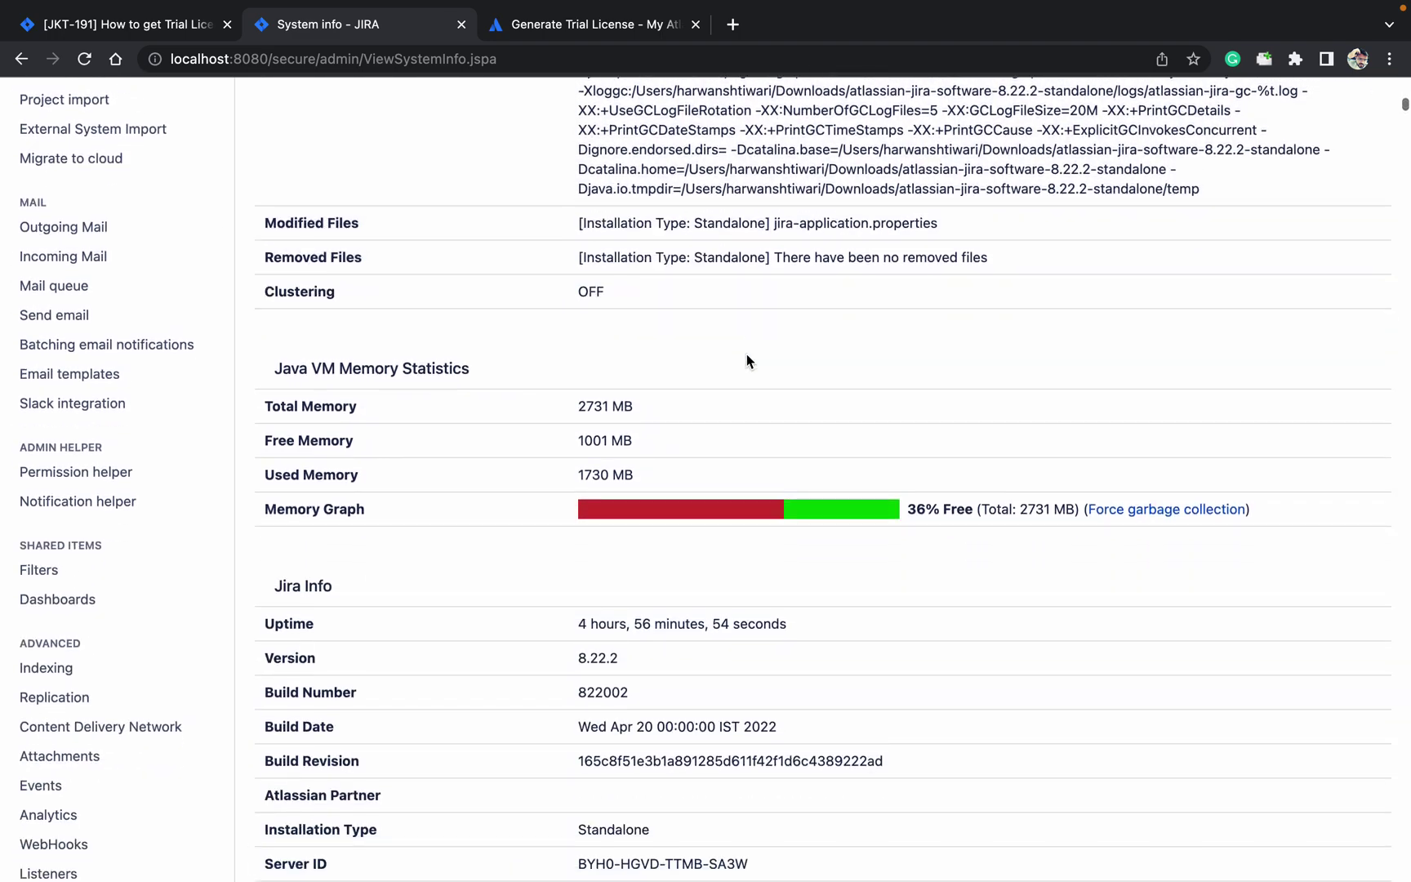
pyautogui.scroll(-2, 746, 355)
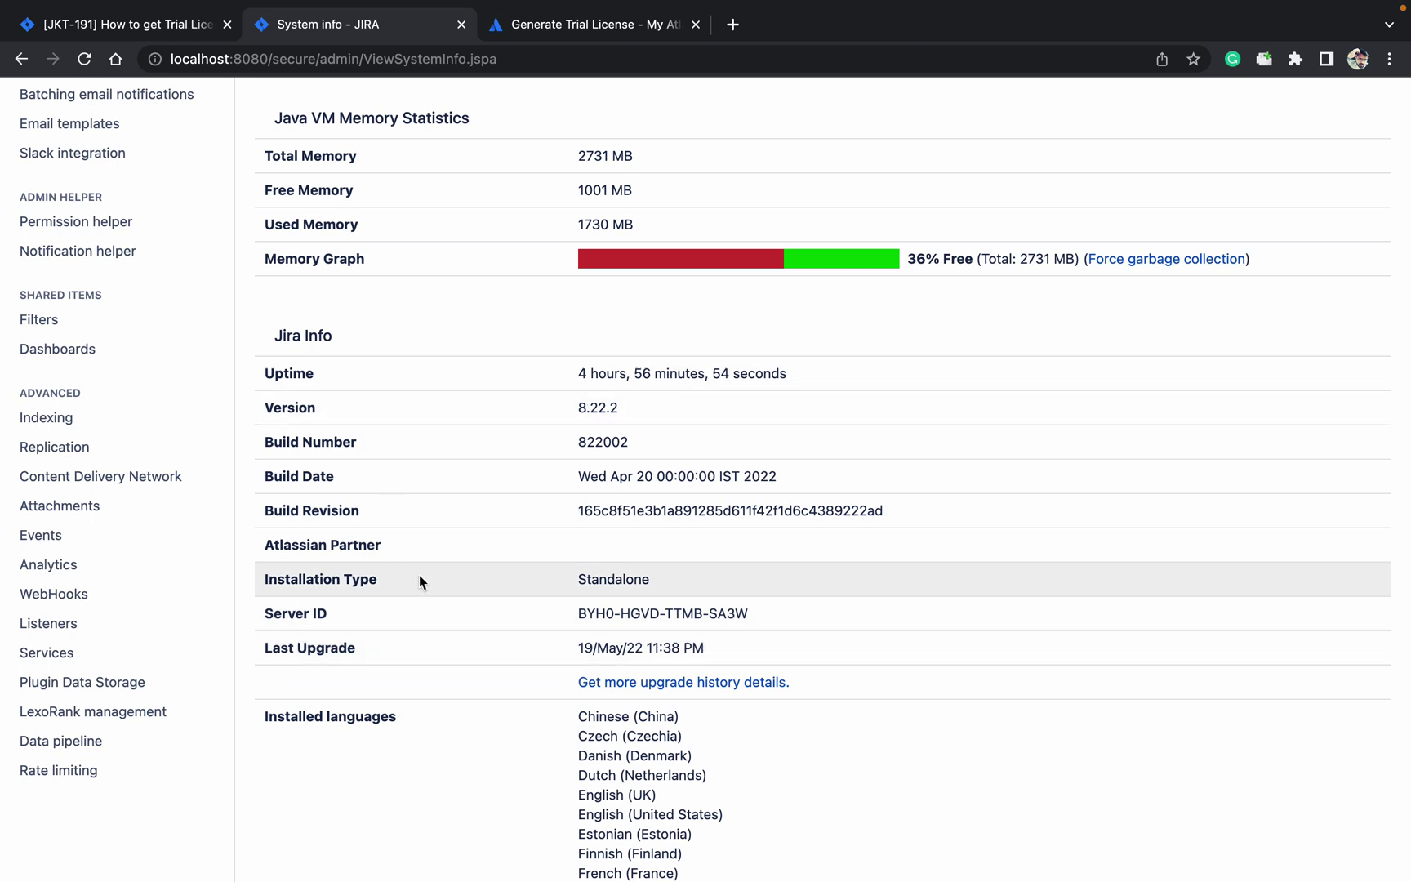
pyautogui.moveTo(761, 619); pyautogui.dragTo(593, 611)
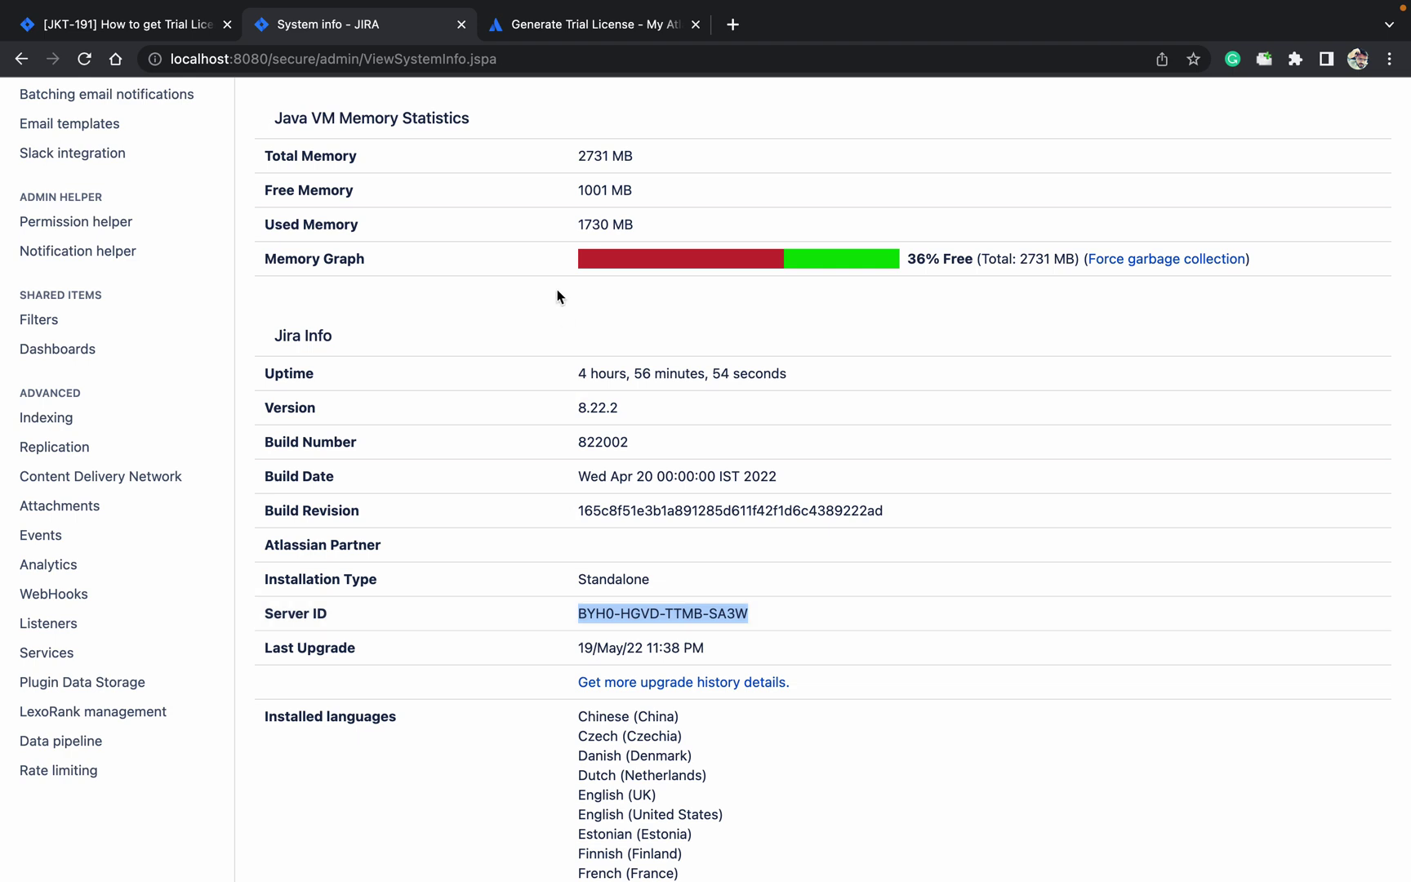
pyautogui.click(544, 28)
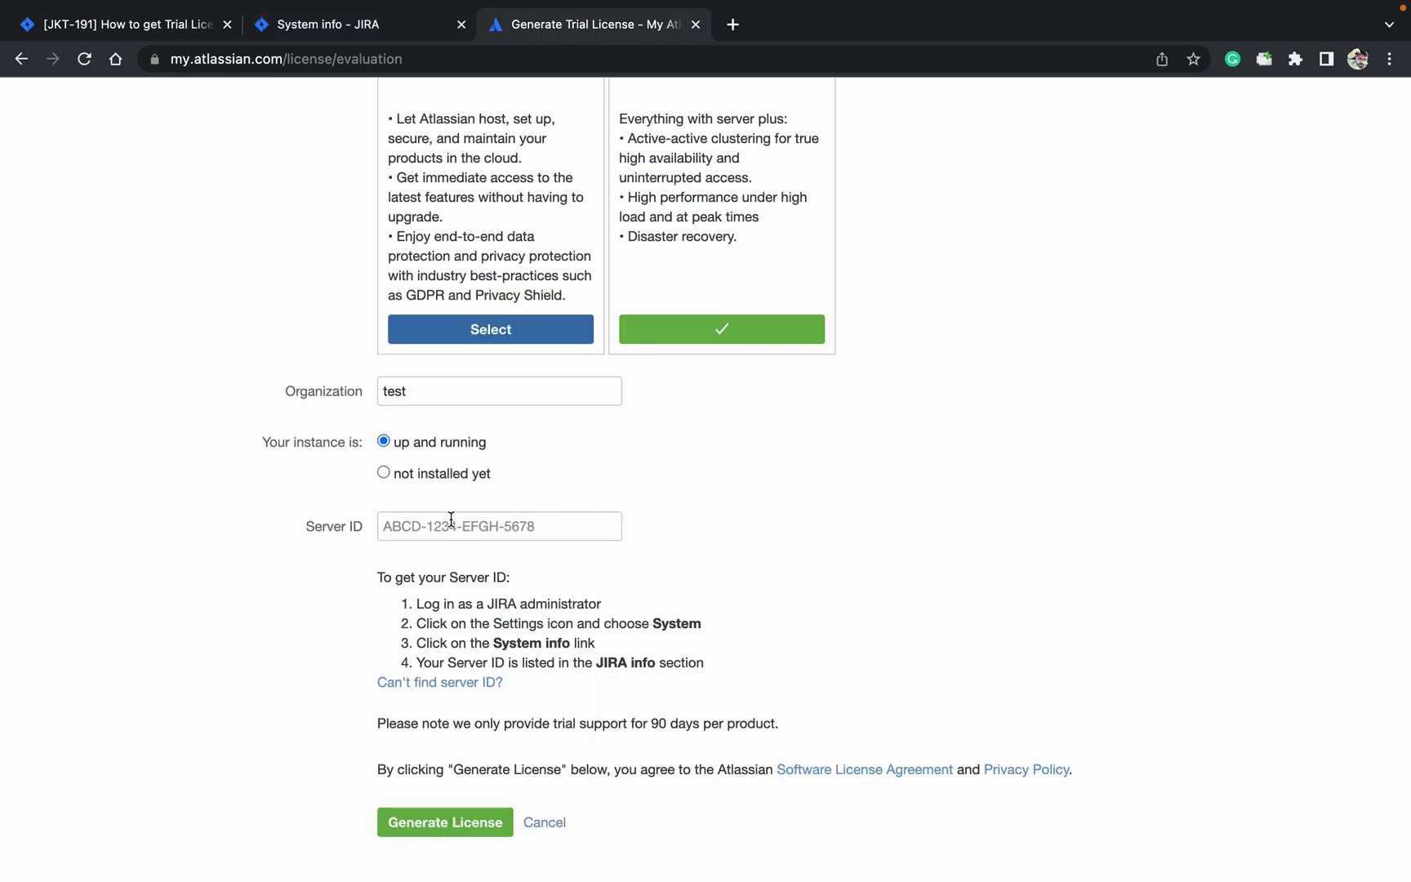
pyautogui.click(402, 531)
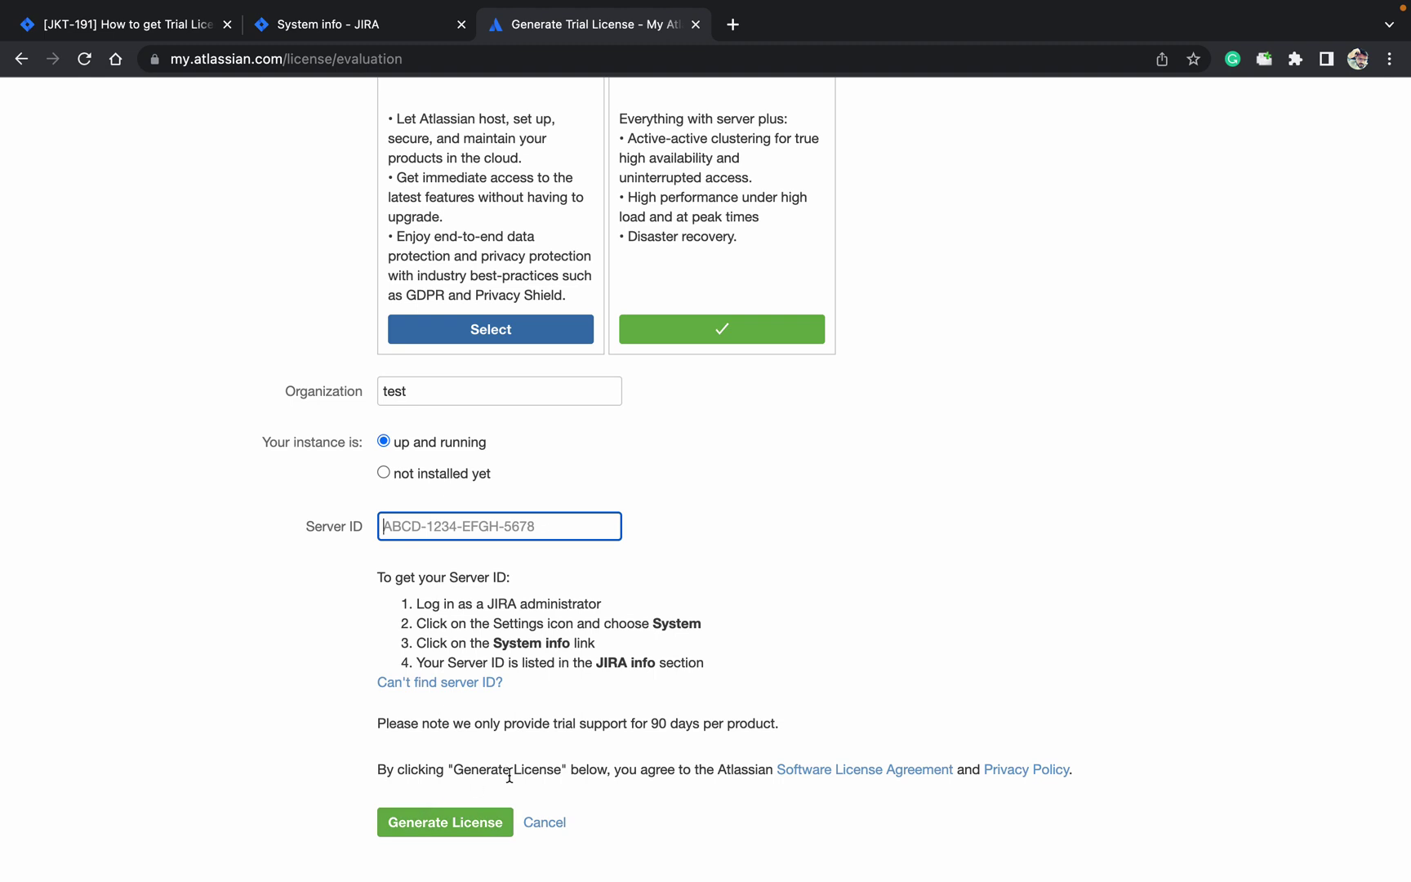
pyautogui.click(870, 604)
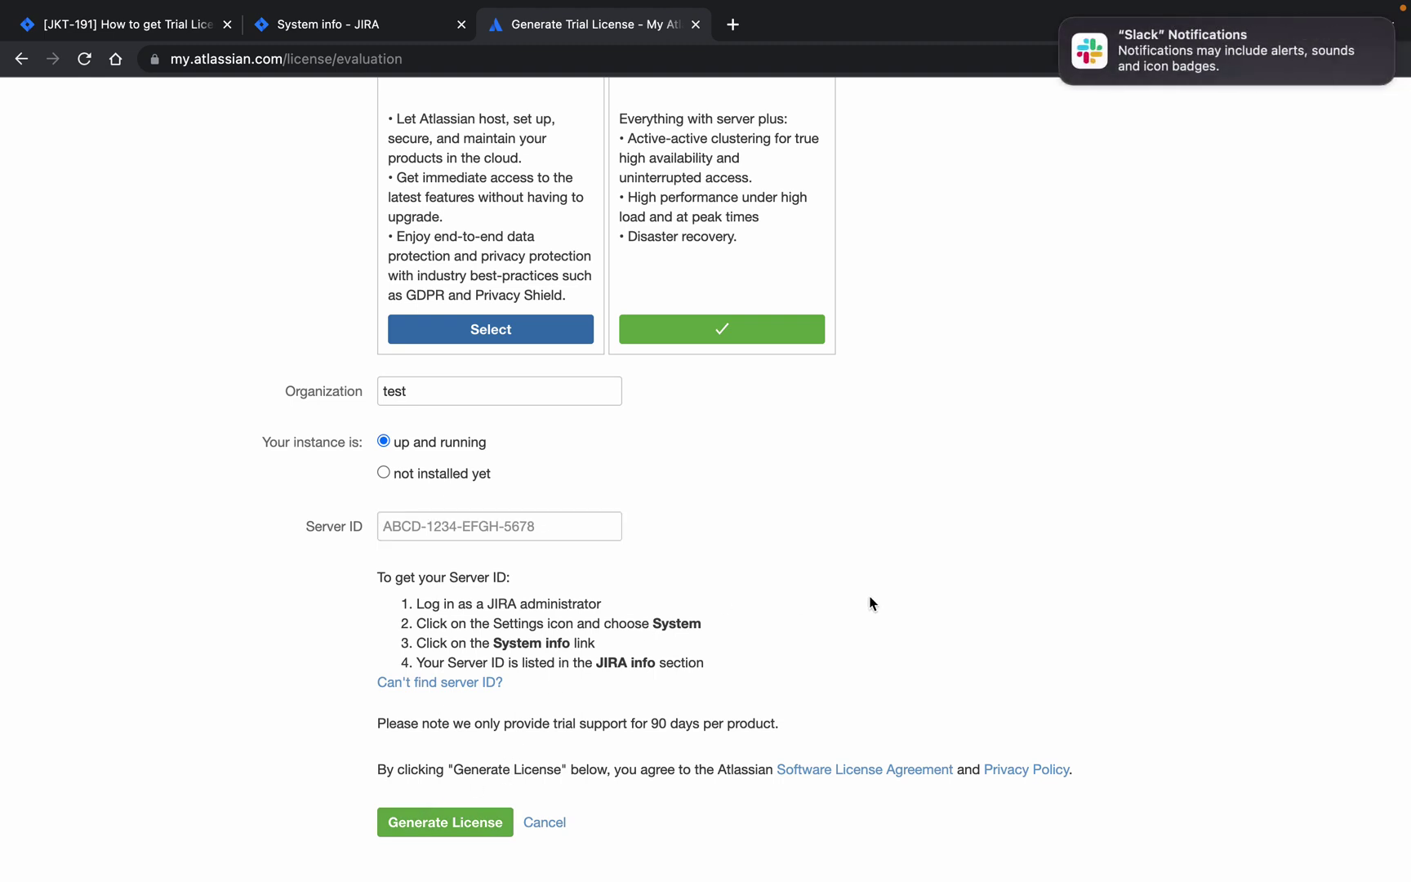
pyautogui.scroll(3, 870, 604)
pyautogui.scroll(3, 871, 604)
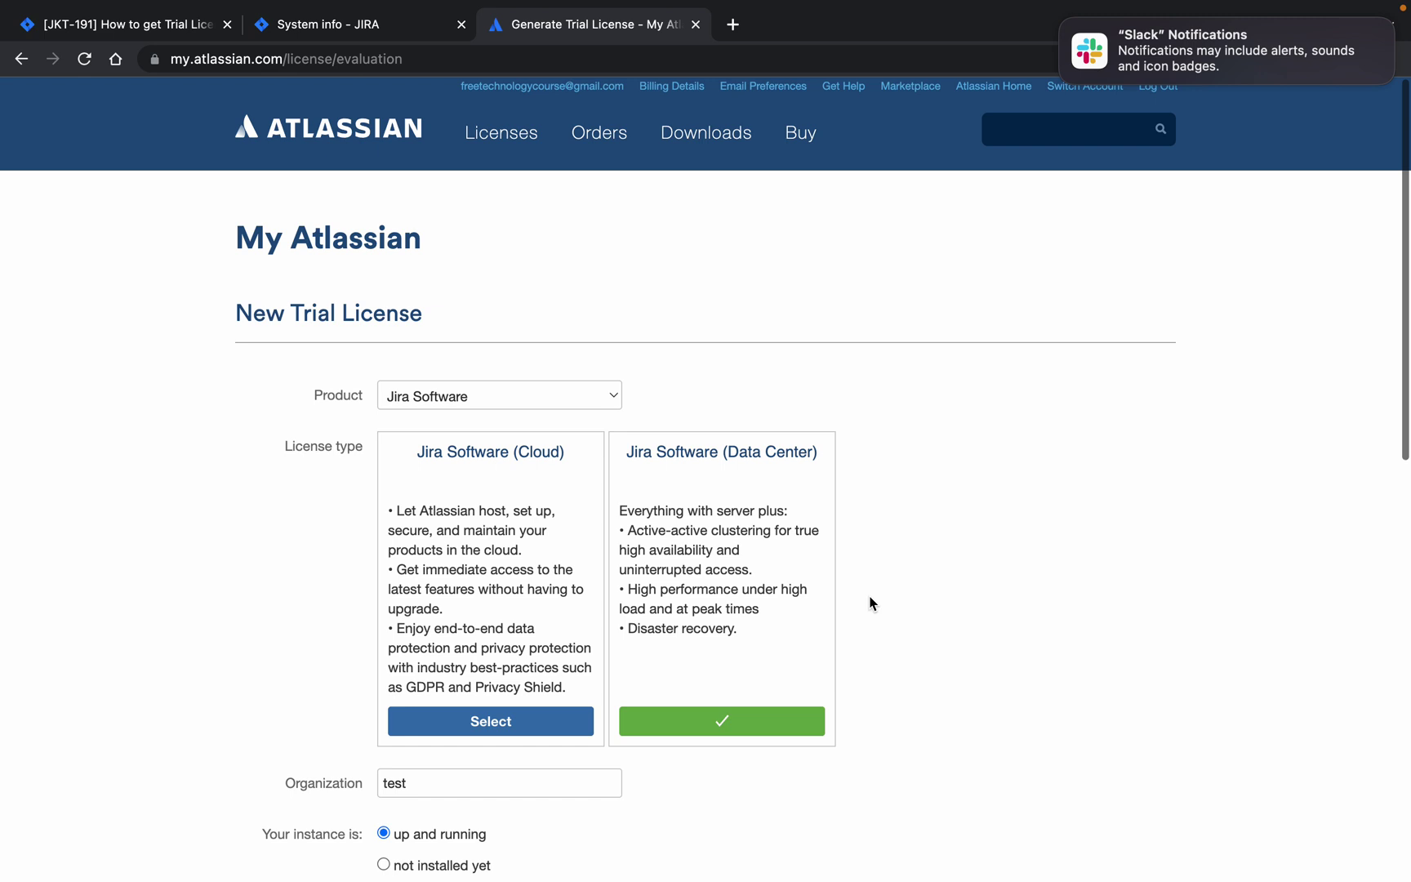
pyautogui.click(1064, 27)
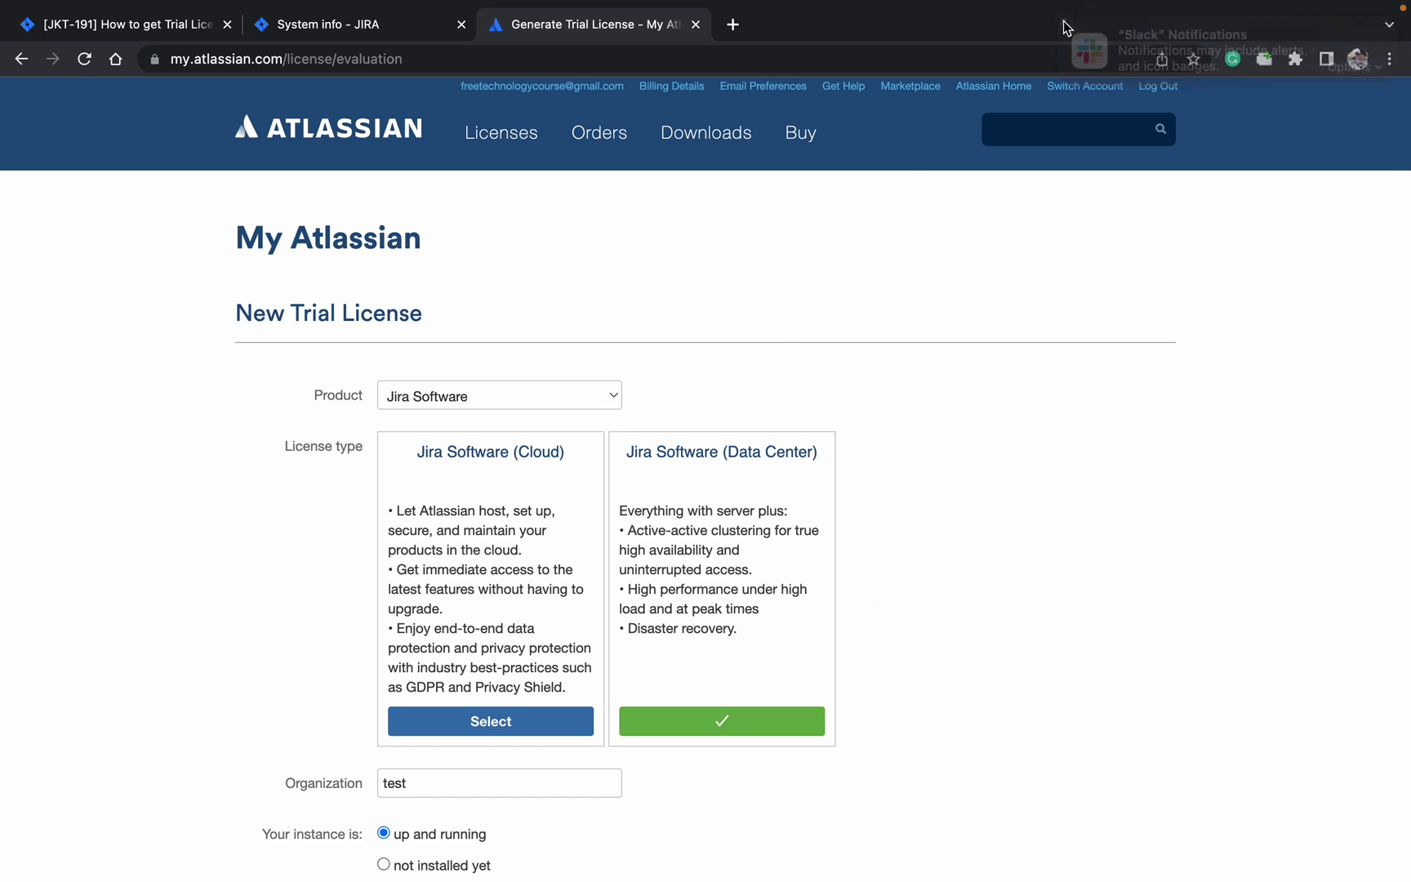
pyautogui.click(696, 24)
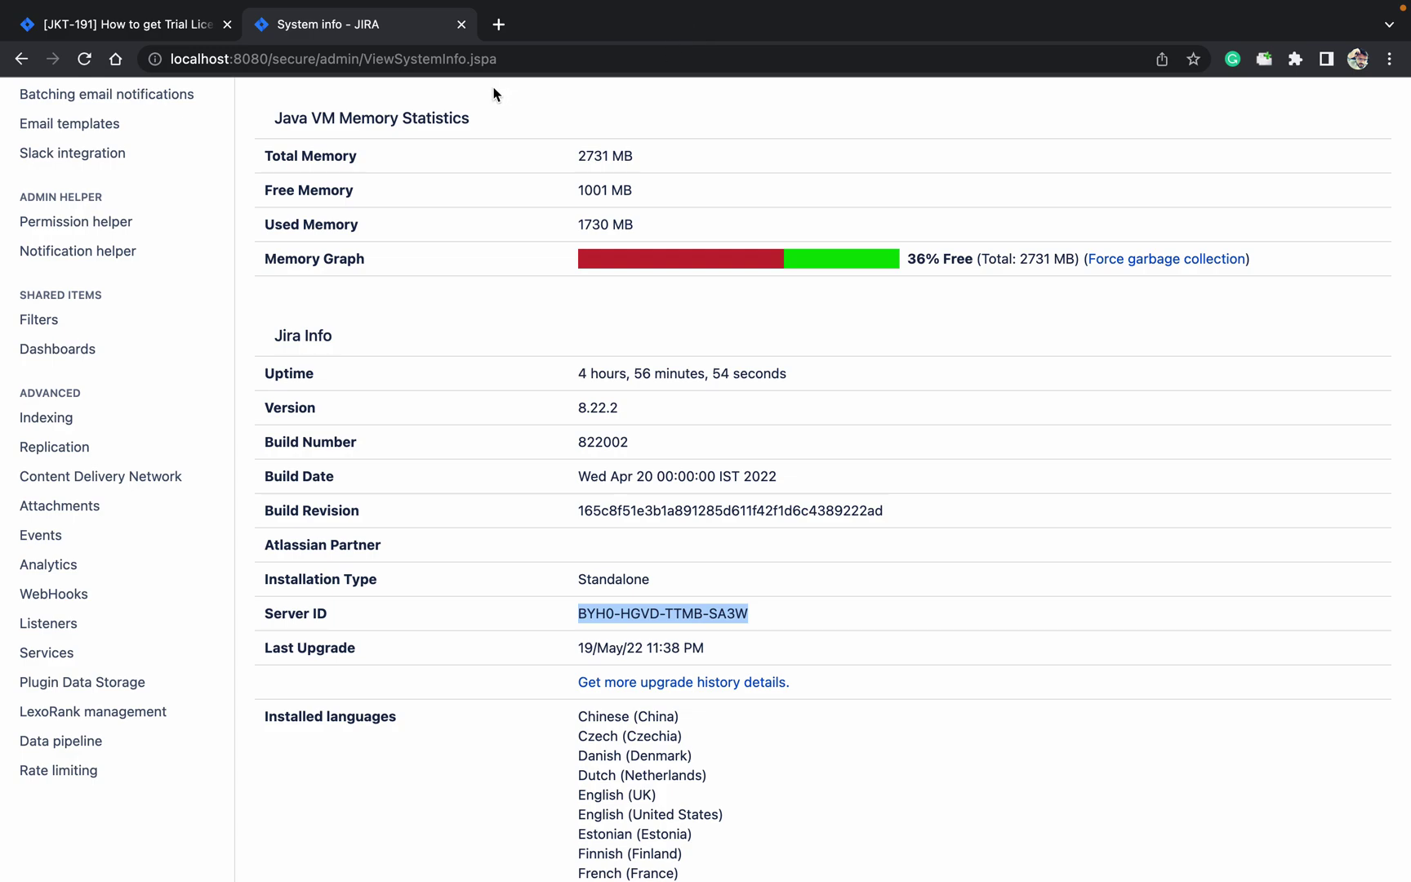
pyautogui.click(498, 25)
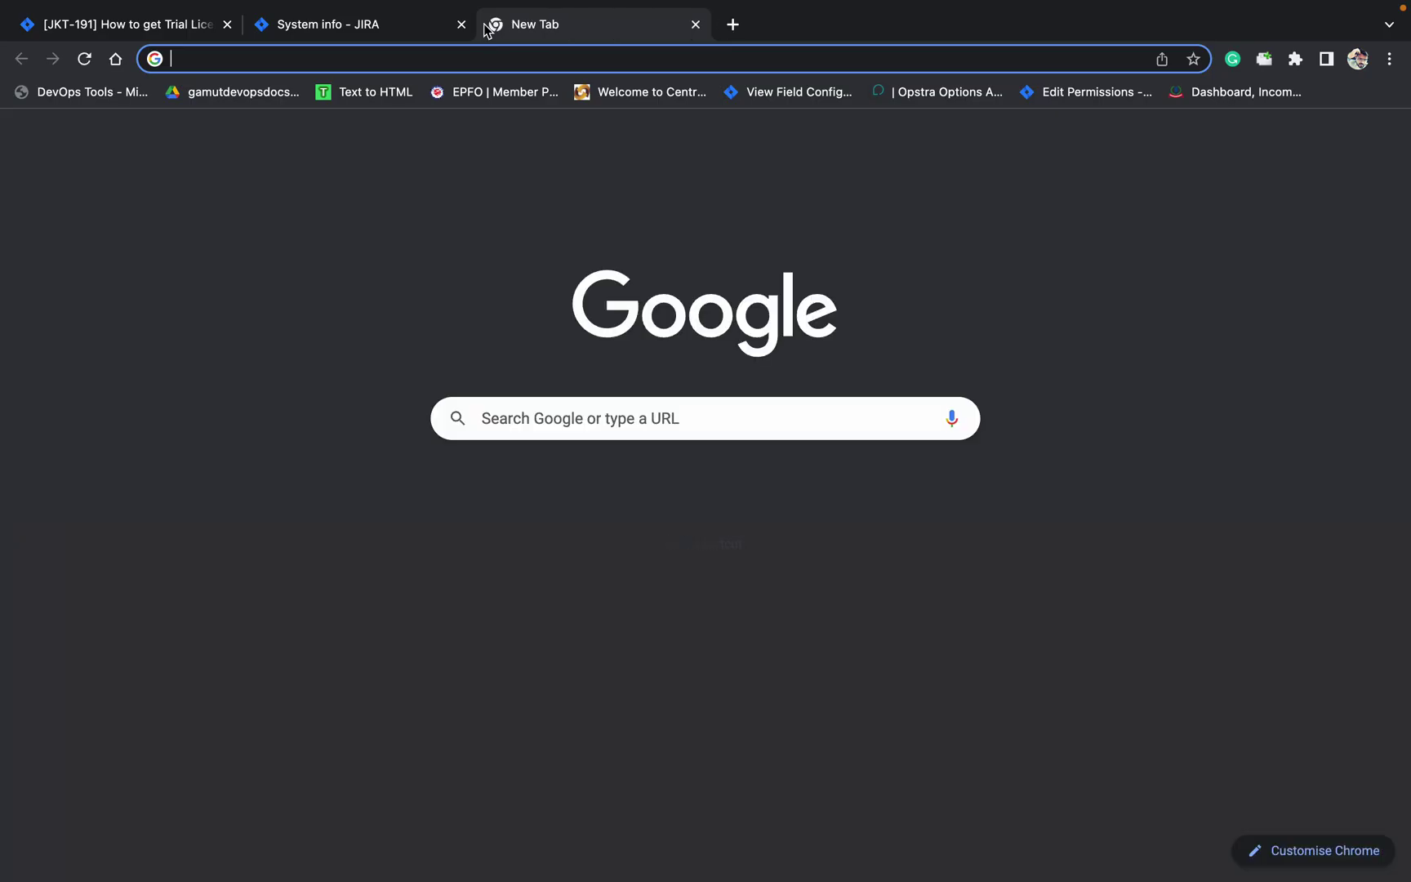
pyautogui.click(462, 24)
pyautogui.click(188, 33)
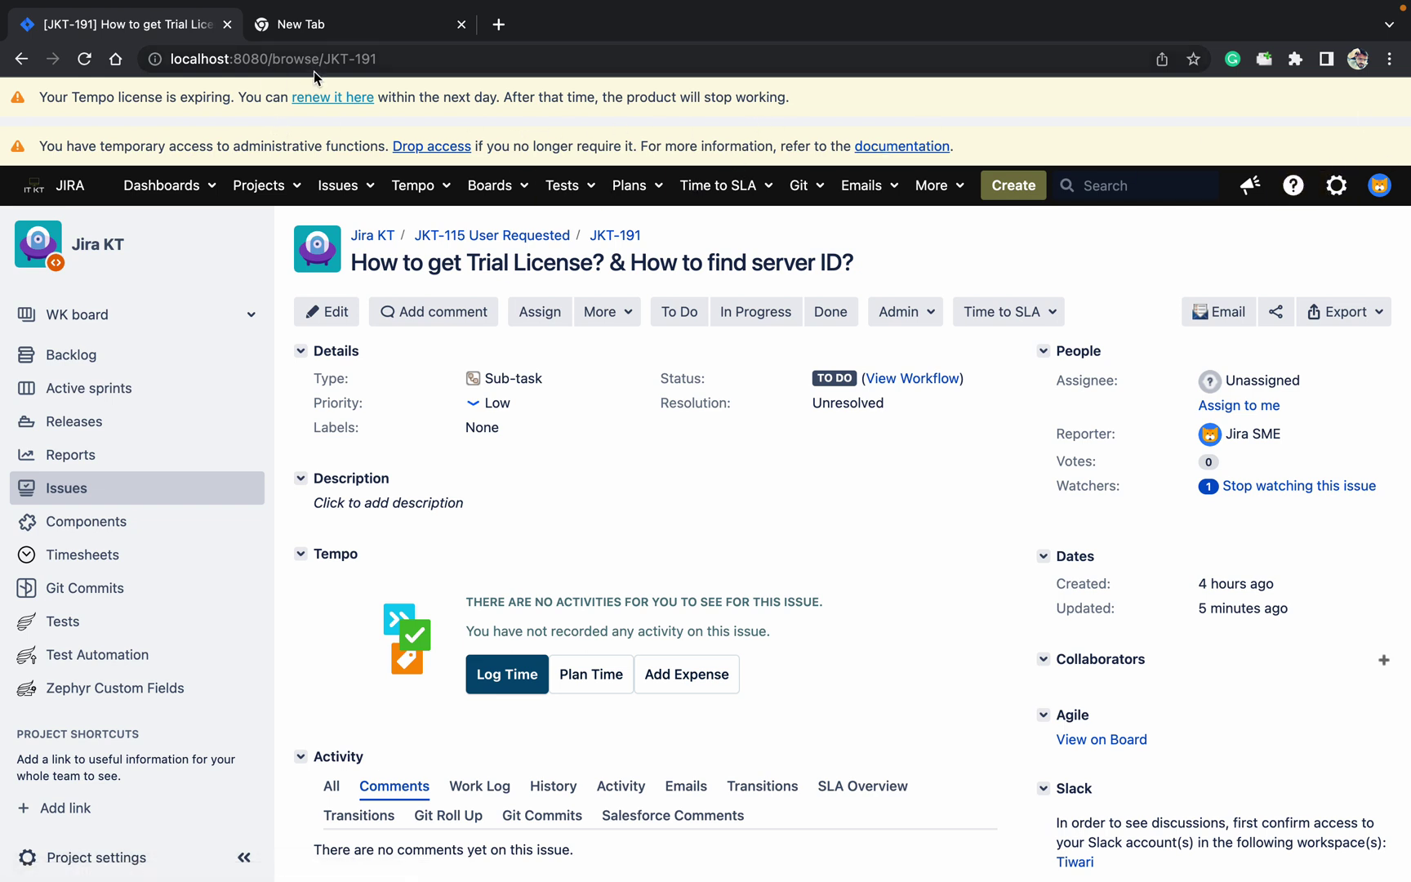
pyautogui.click(328, 99)
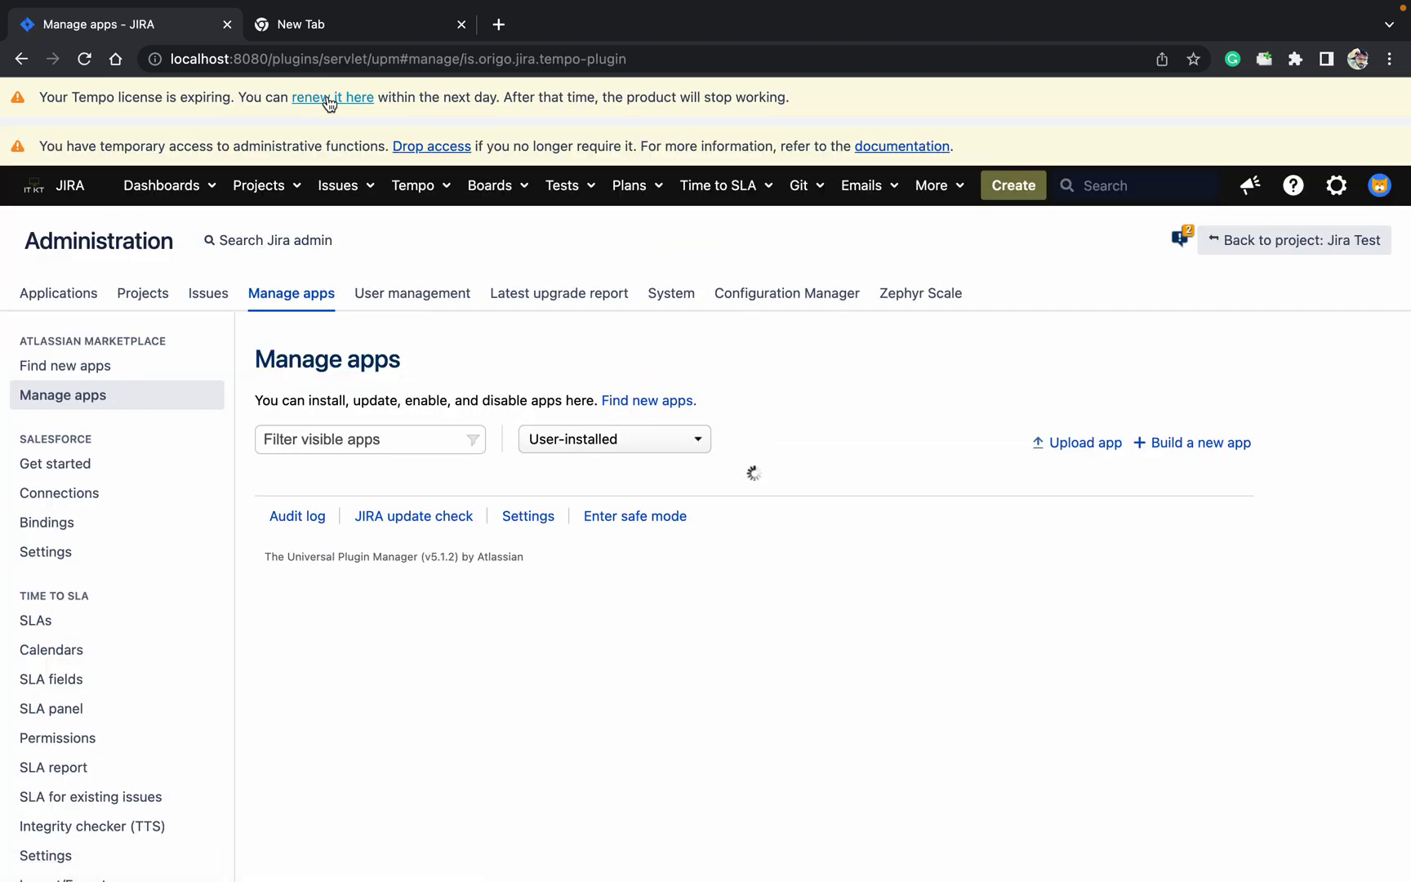
pyautogui.click(329, 41)
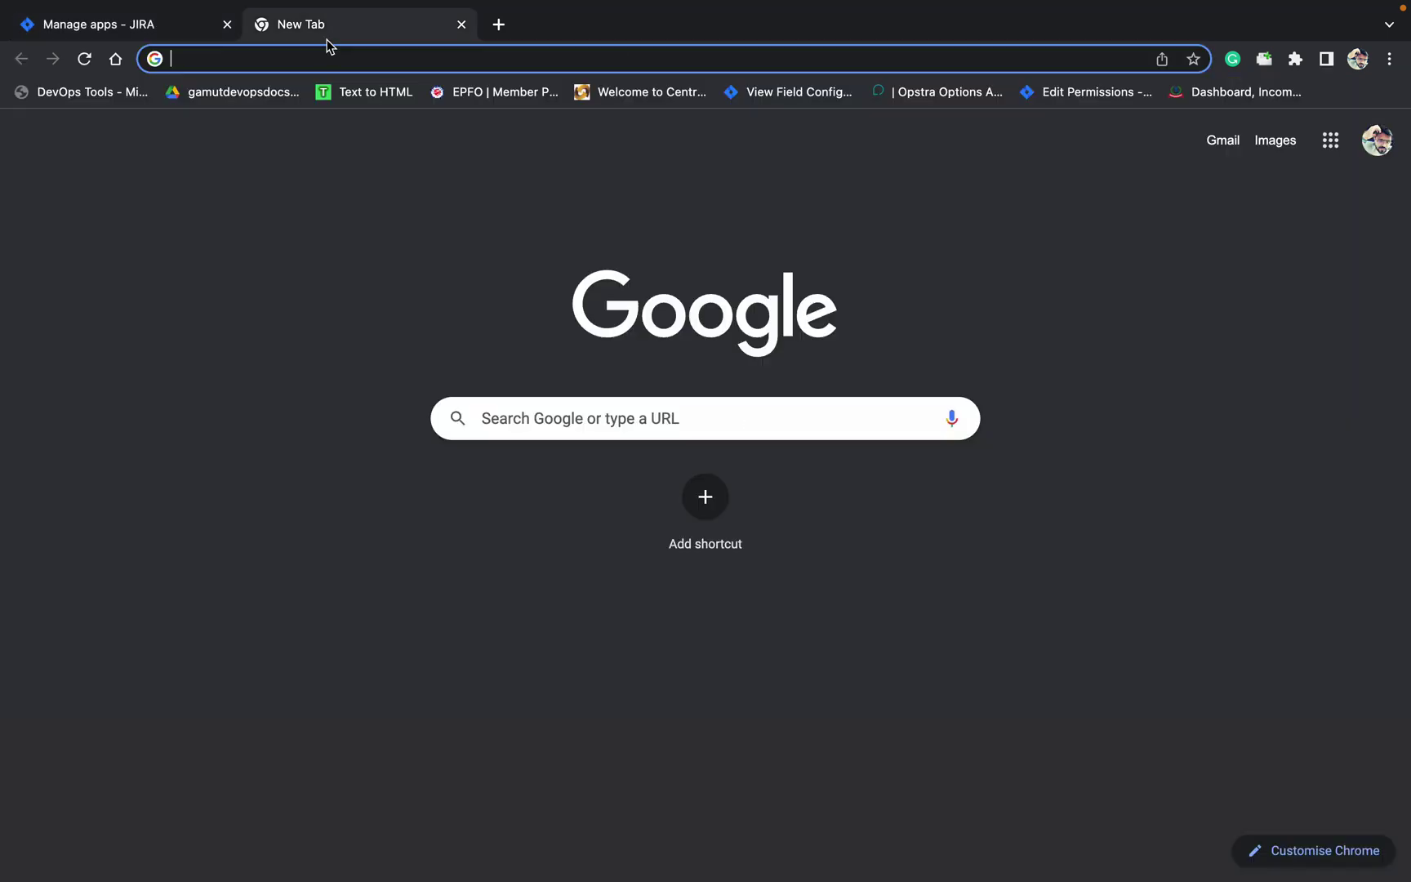
pyautogui.write('t')
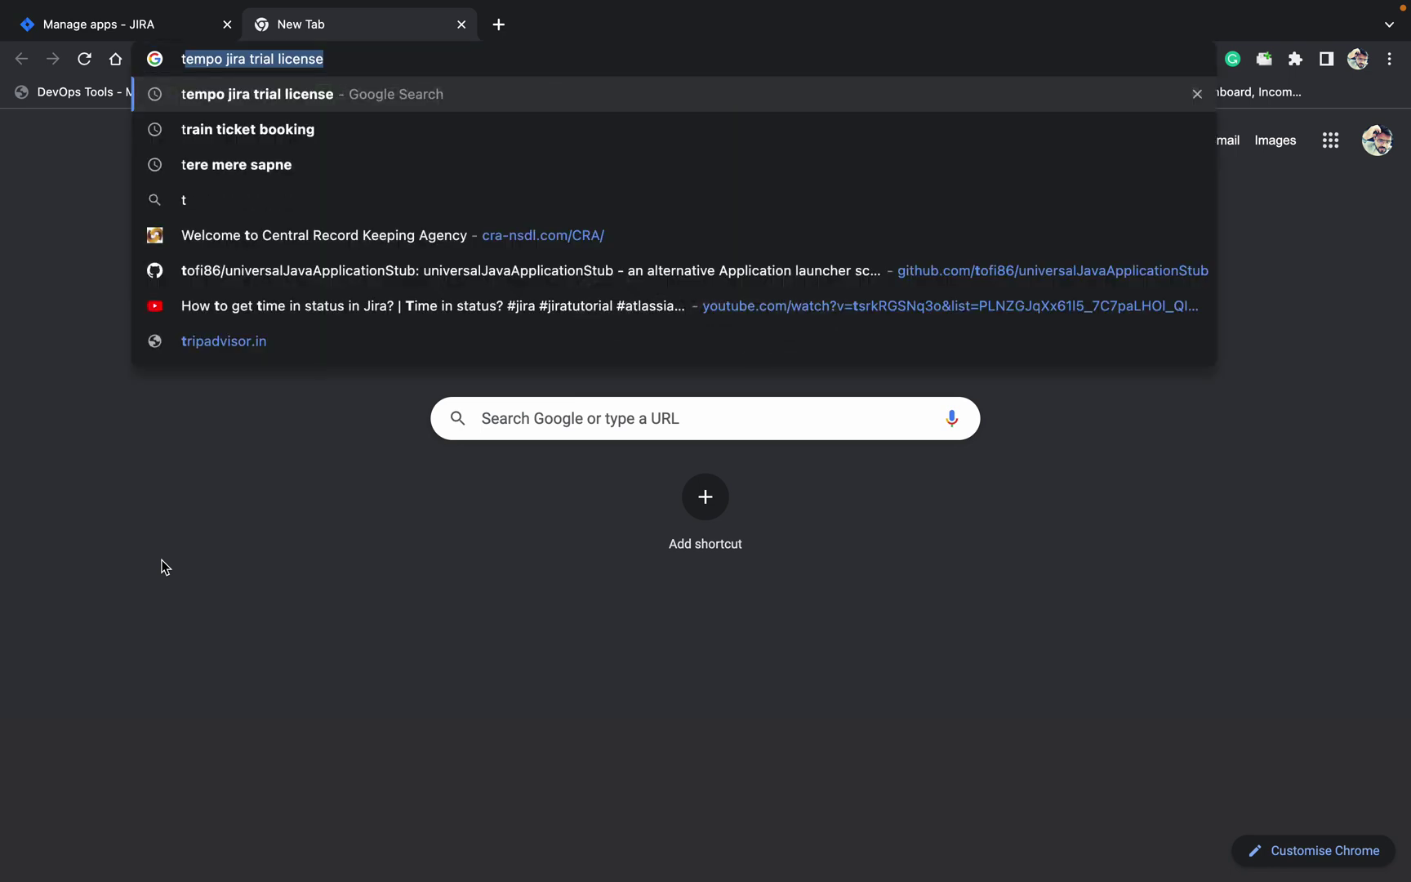
pyautogui.press('Return')
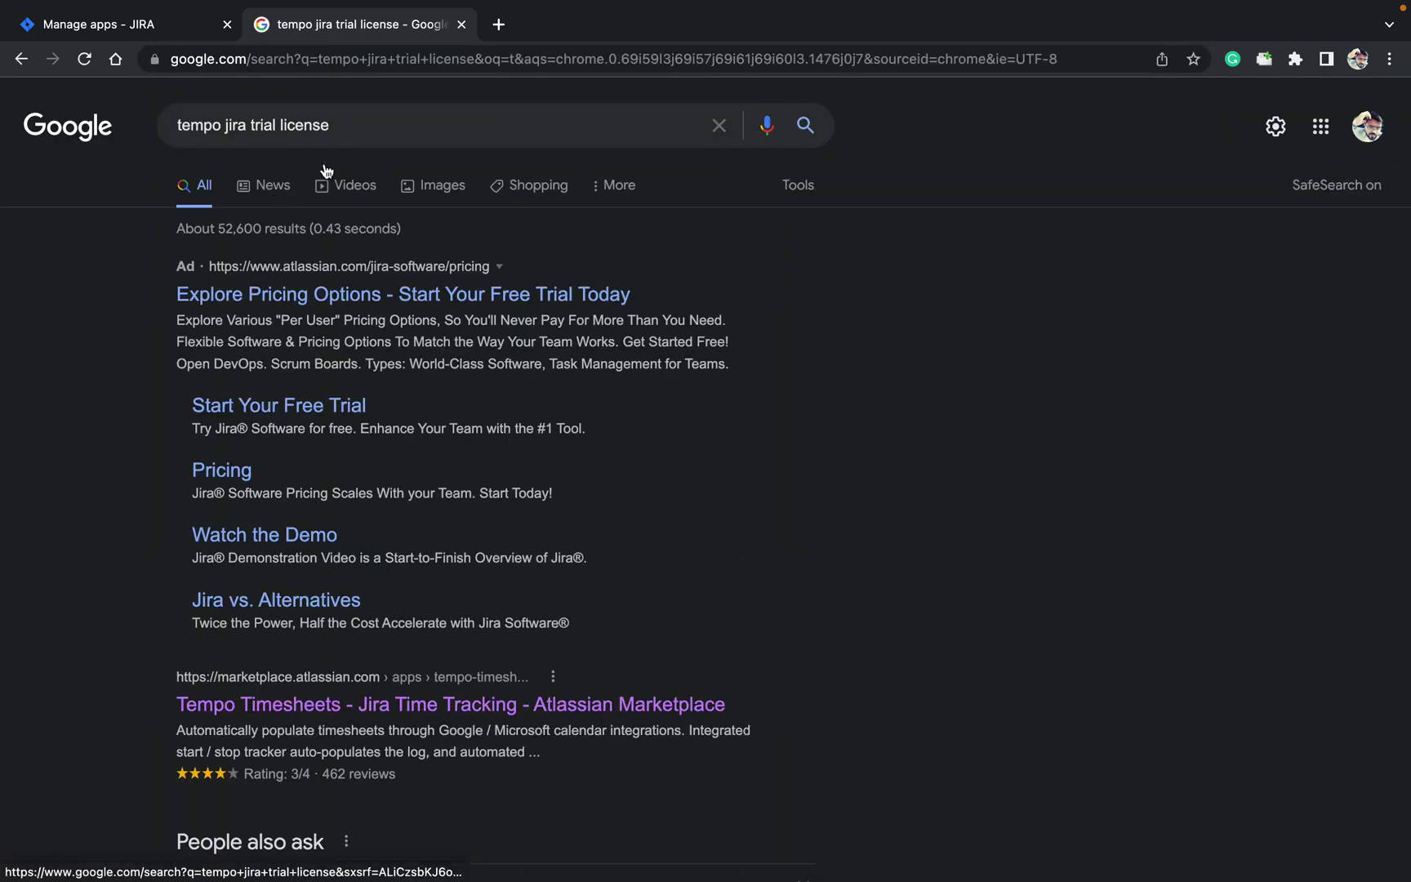
pyautogui.click(353, 706)
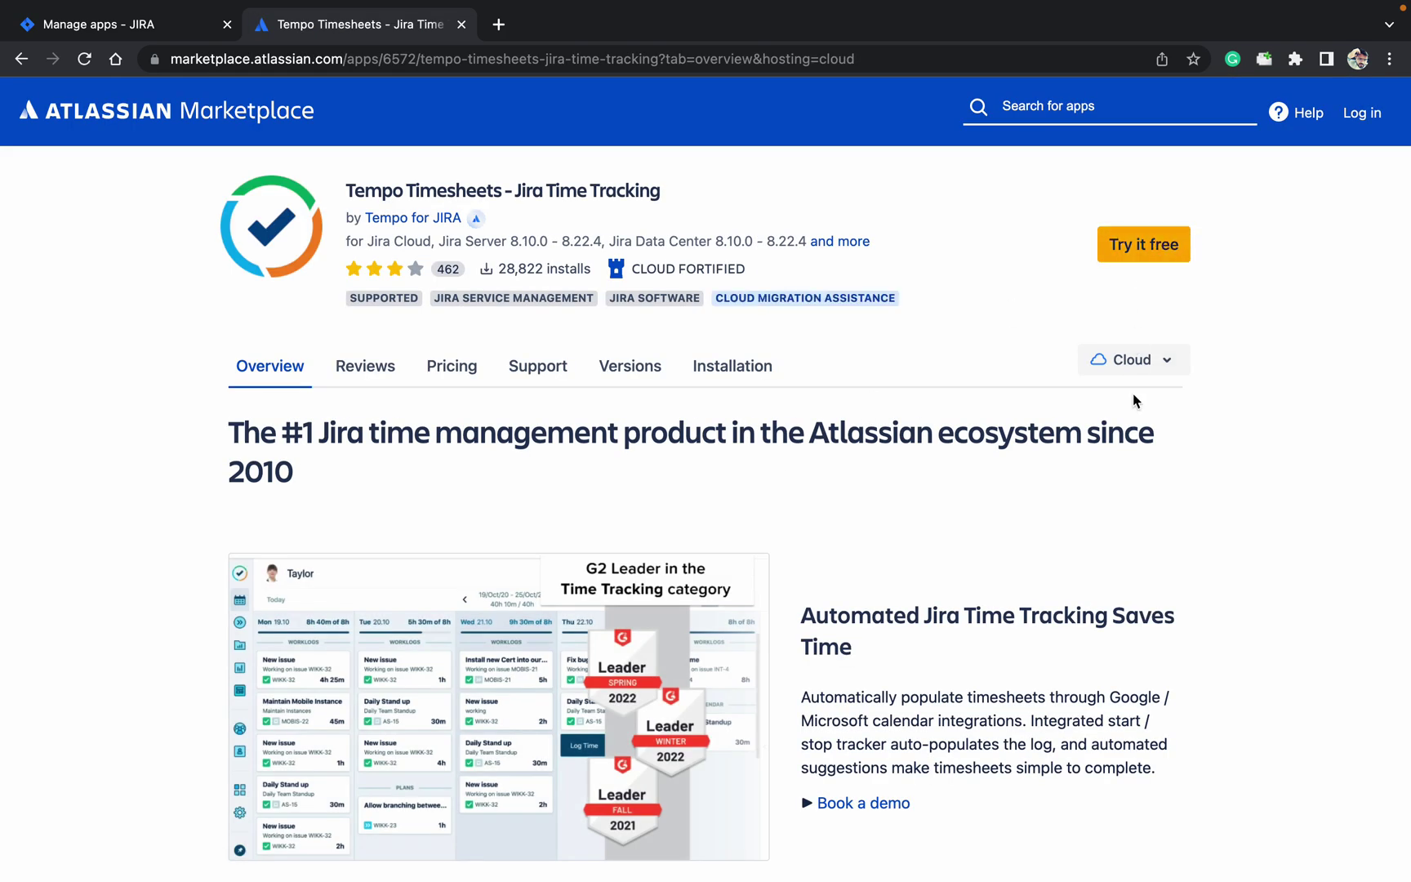
pyautogui.click(1143, 244)
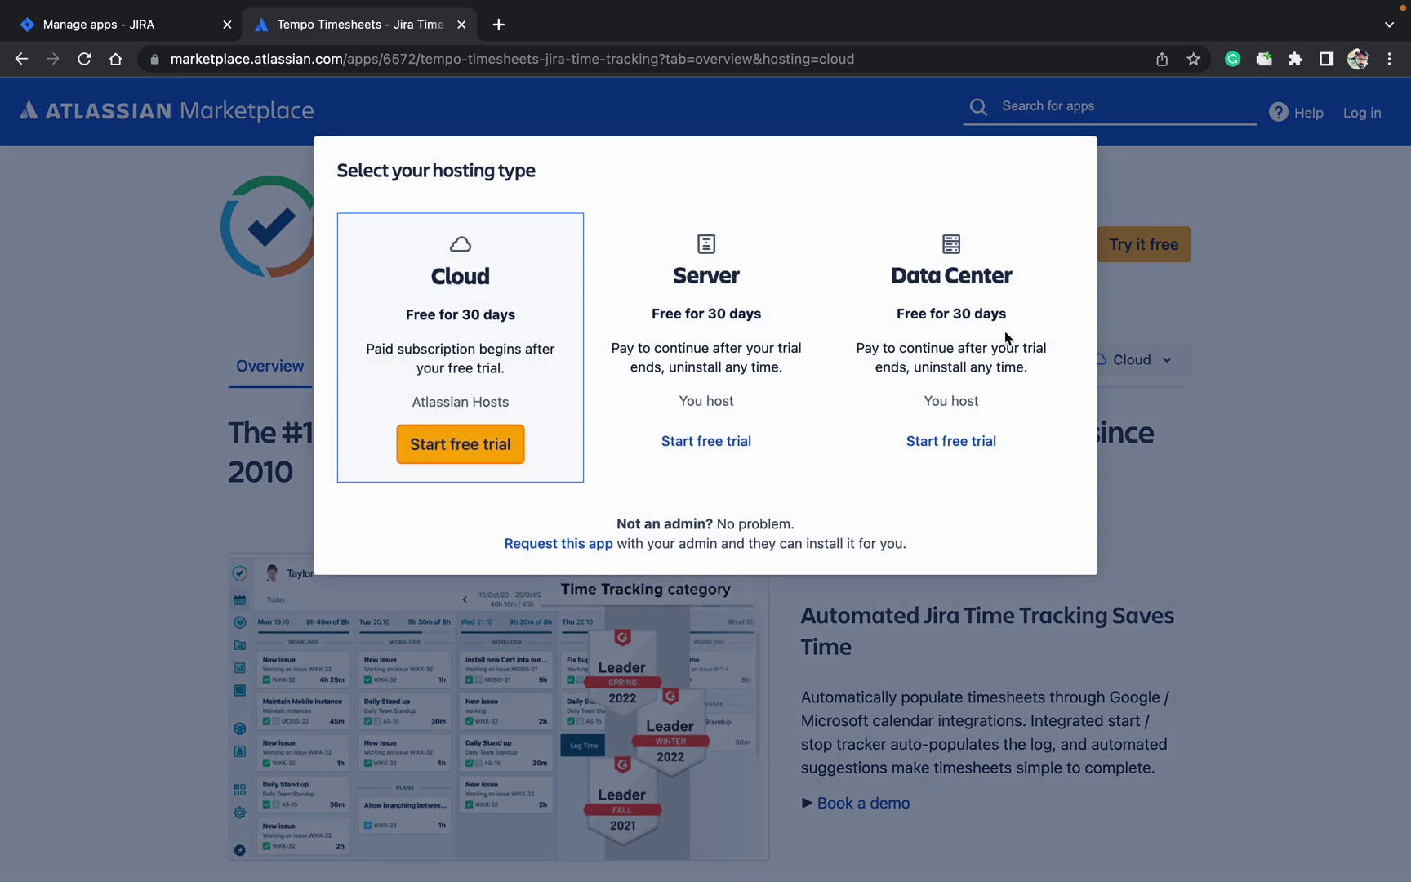
pyautogui.click(1237, 516)
pyautogui.click(1142, 367)
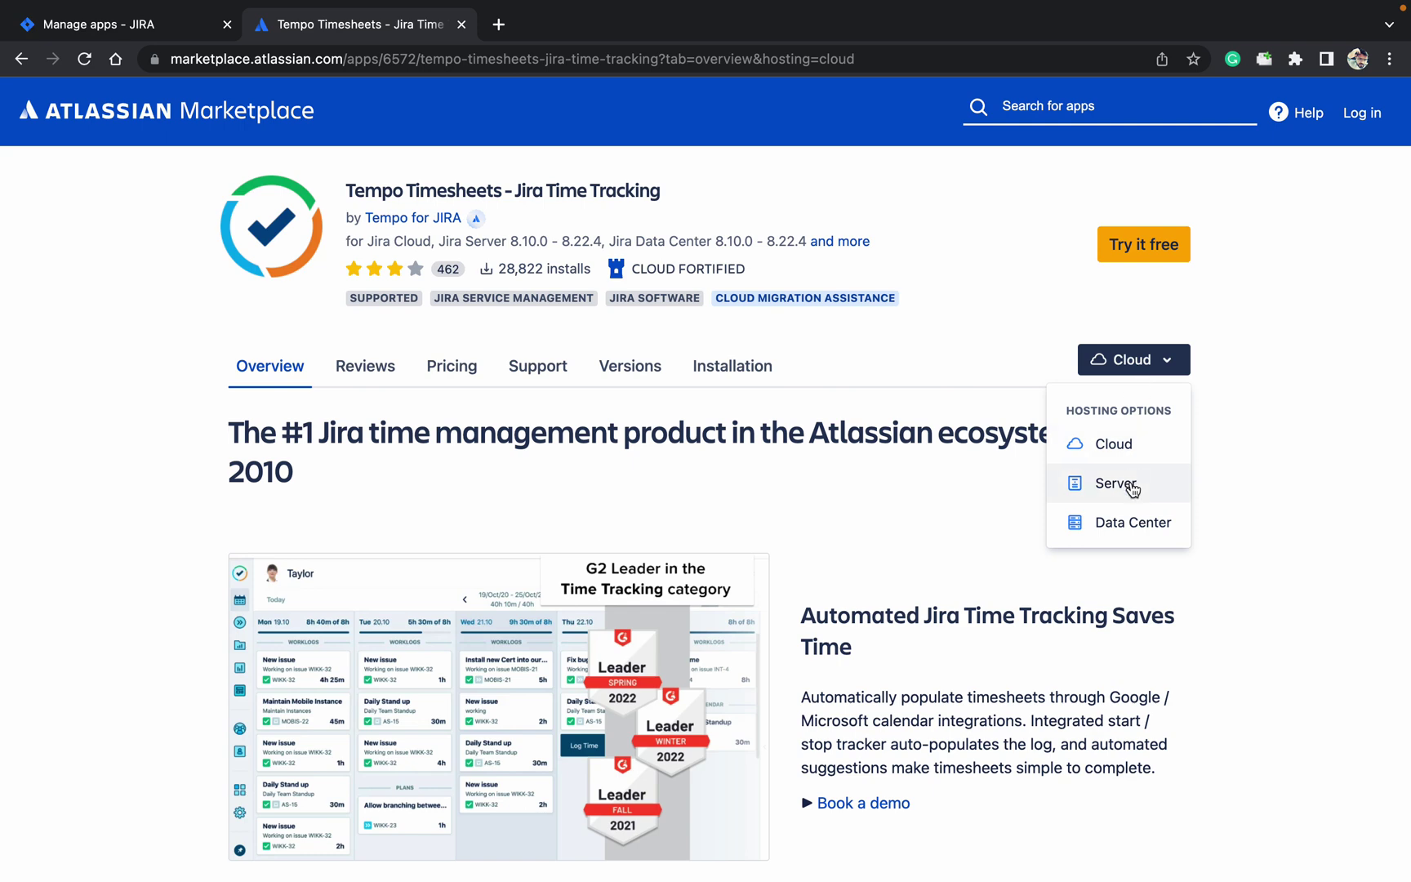
pyautogui.click(1132, 523)
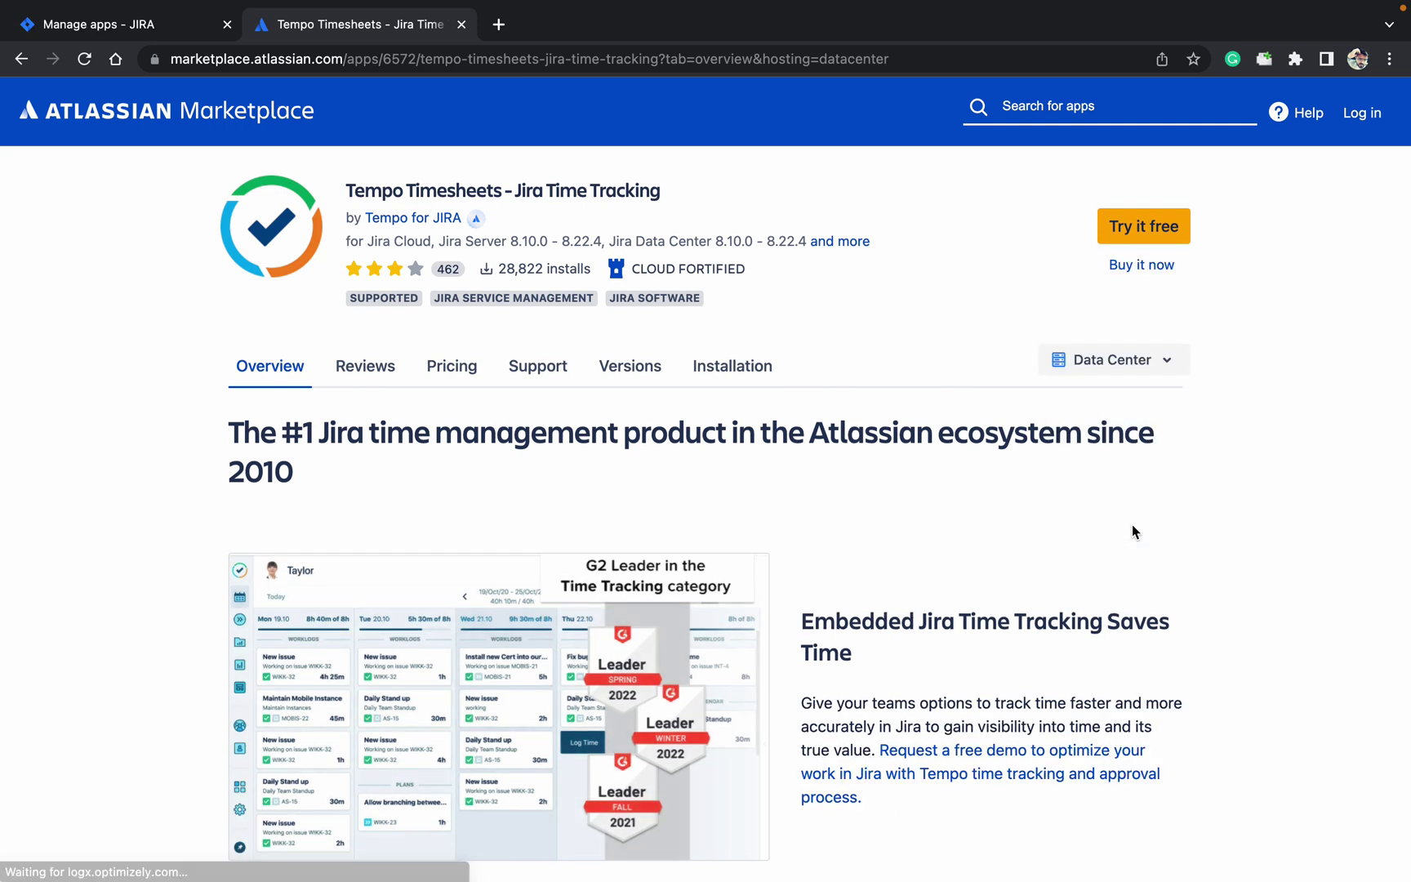
pyautogui.click(1142, 228)
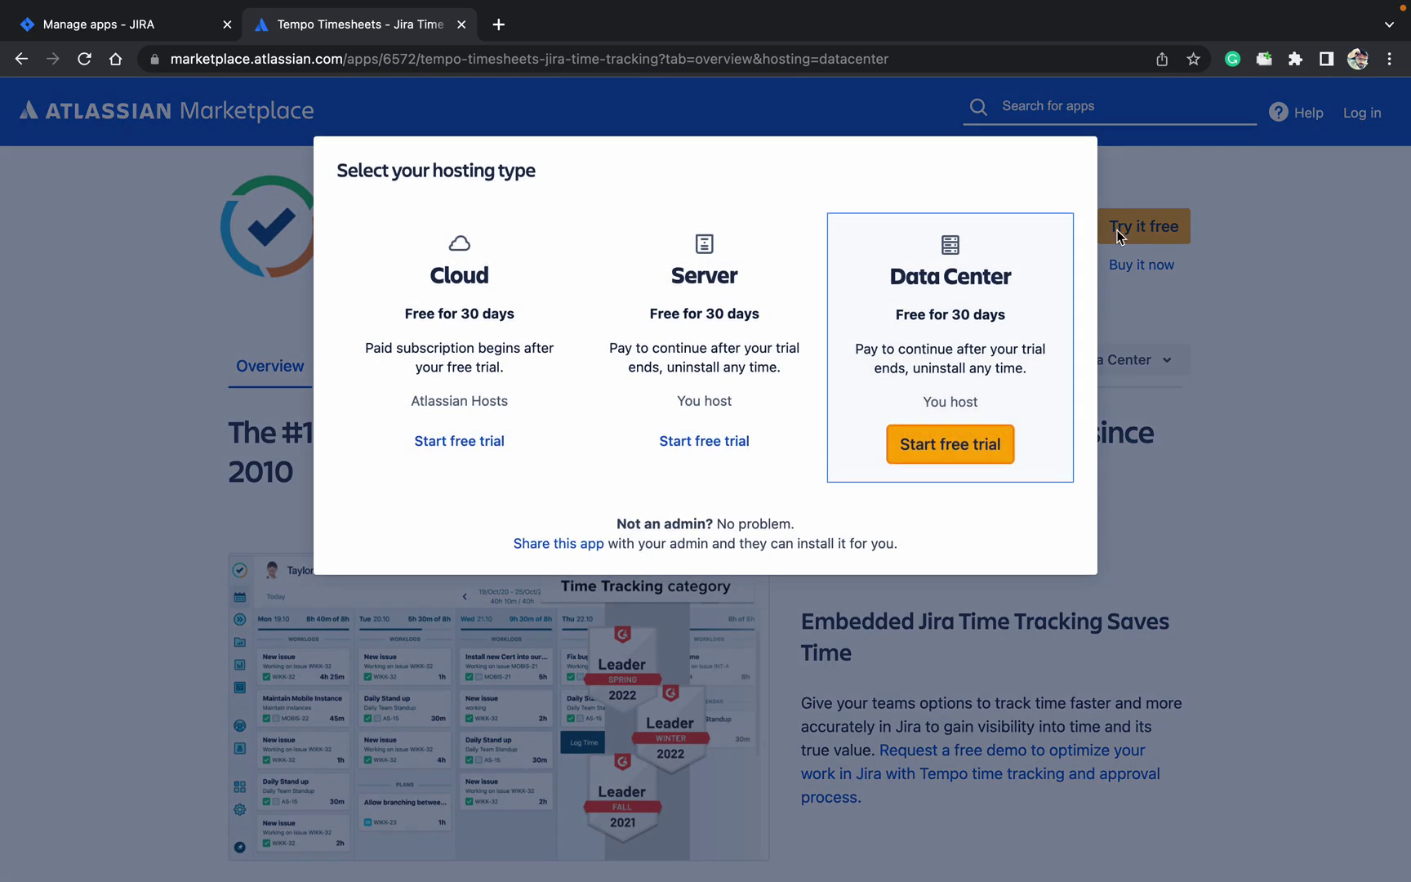
pyautogui.click(977, 450)
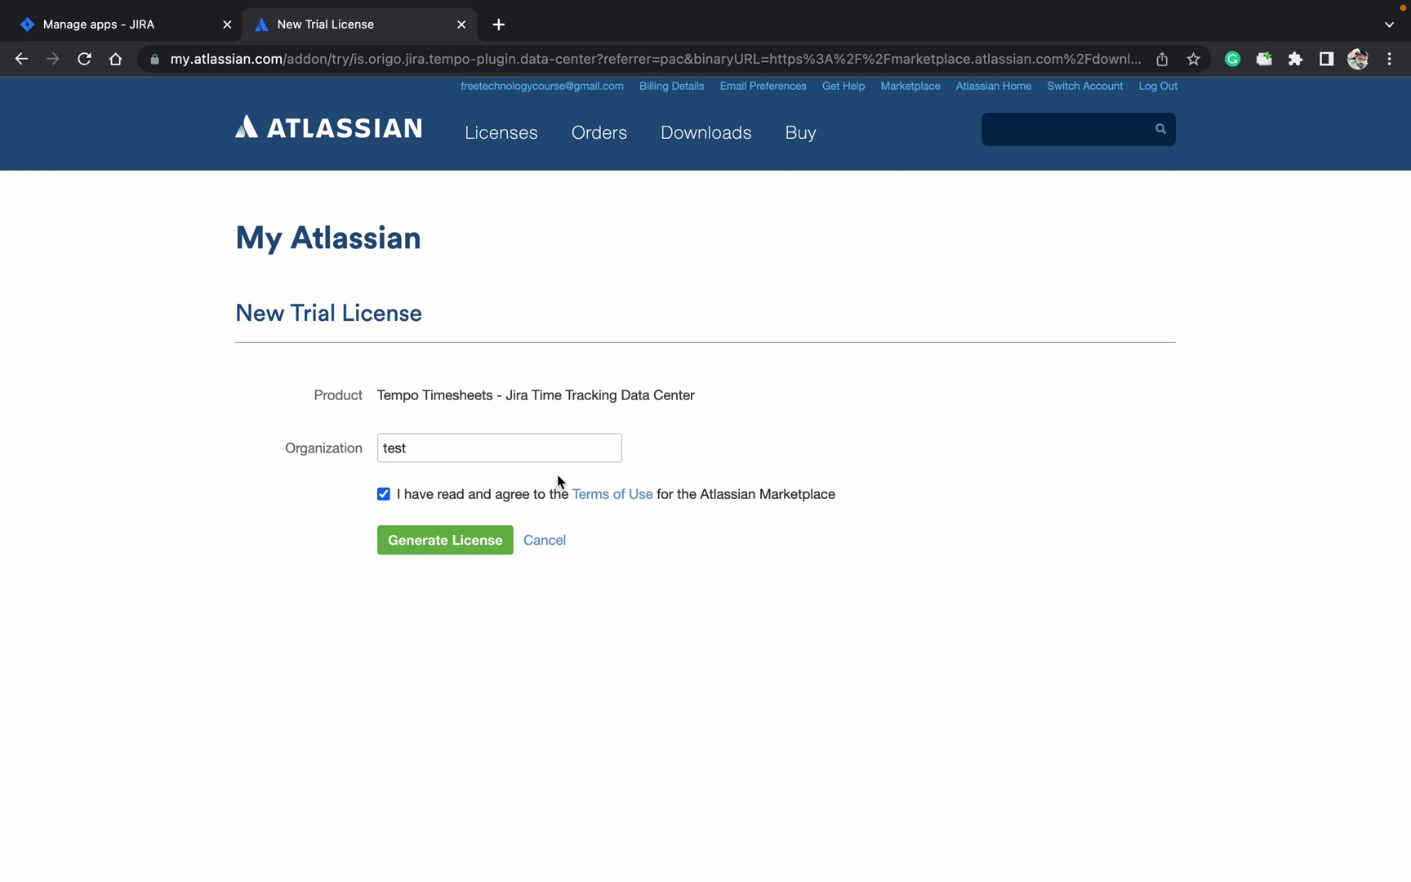
pyautogui.click(439, 537)
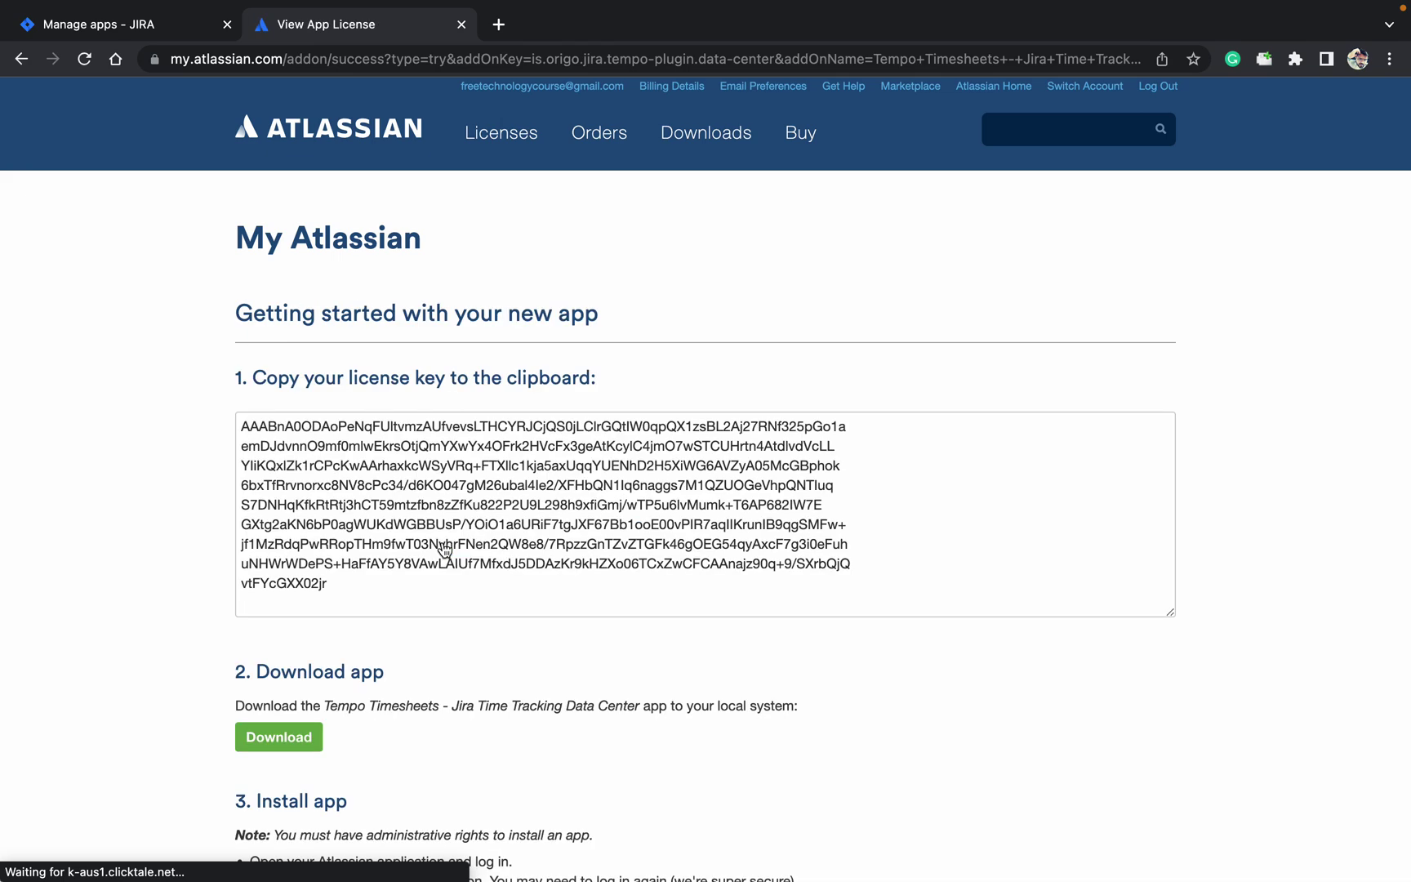
pyautogui.click(442, 564)
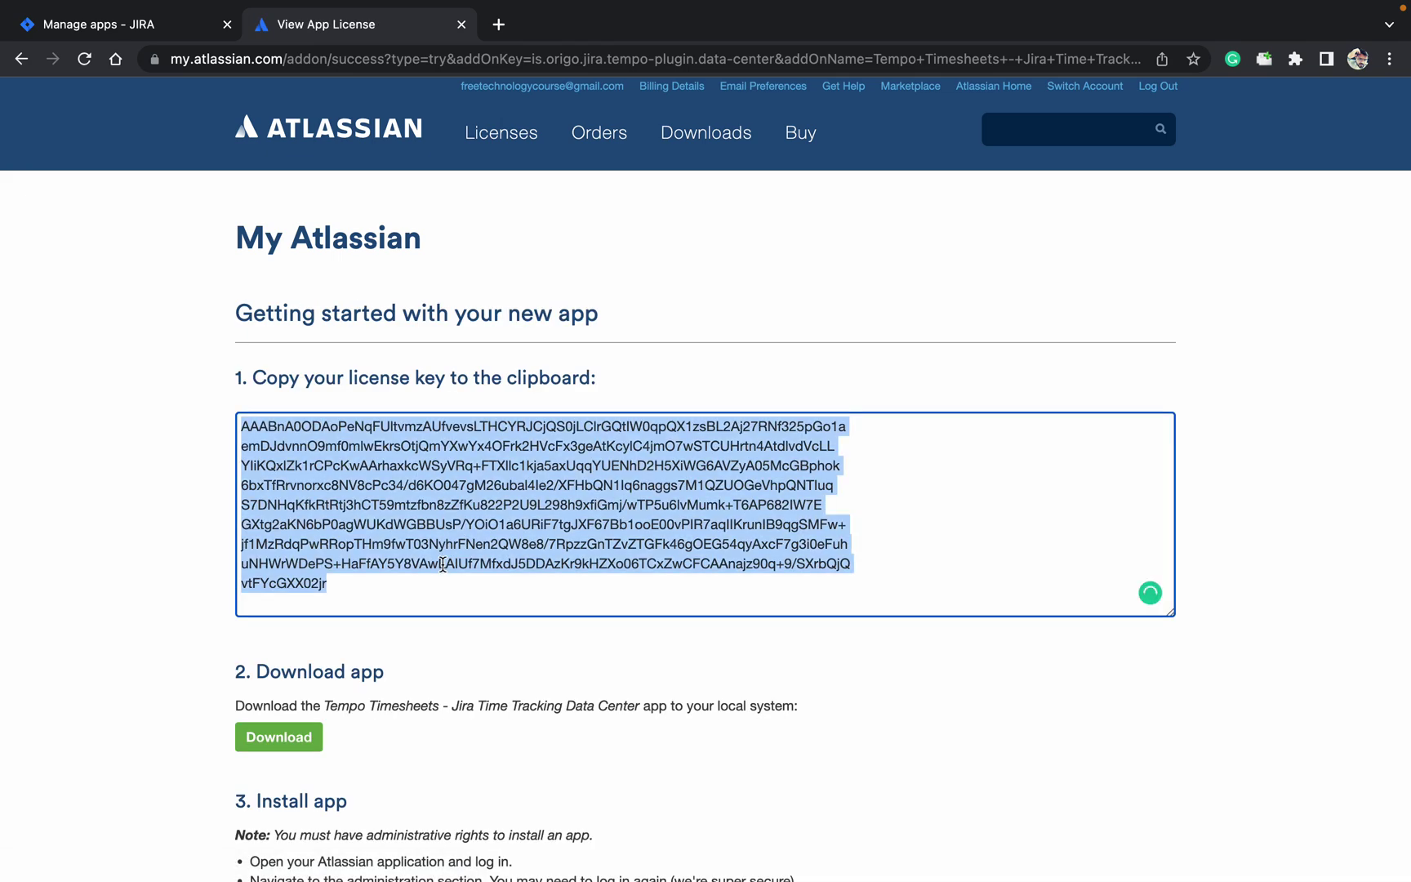
# In Manage apps, swap the Tempo Timesheets license key for the new trial key, now expiring 27/Jul/22.
pyautogui.click(154, 31)
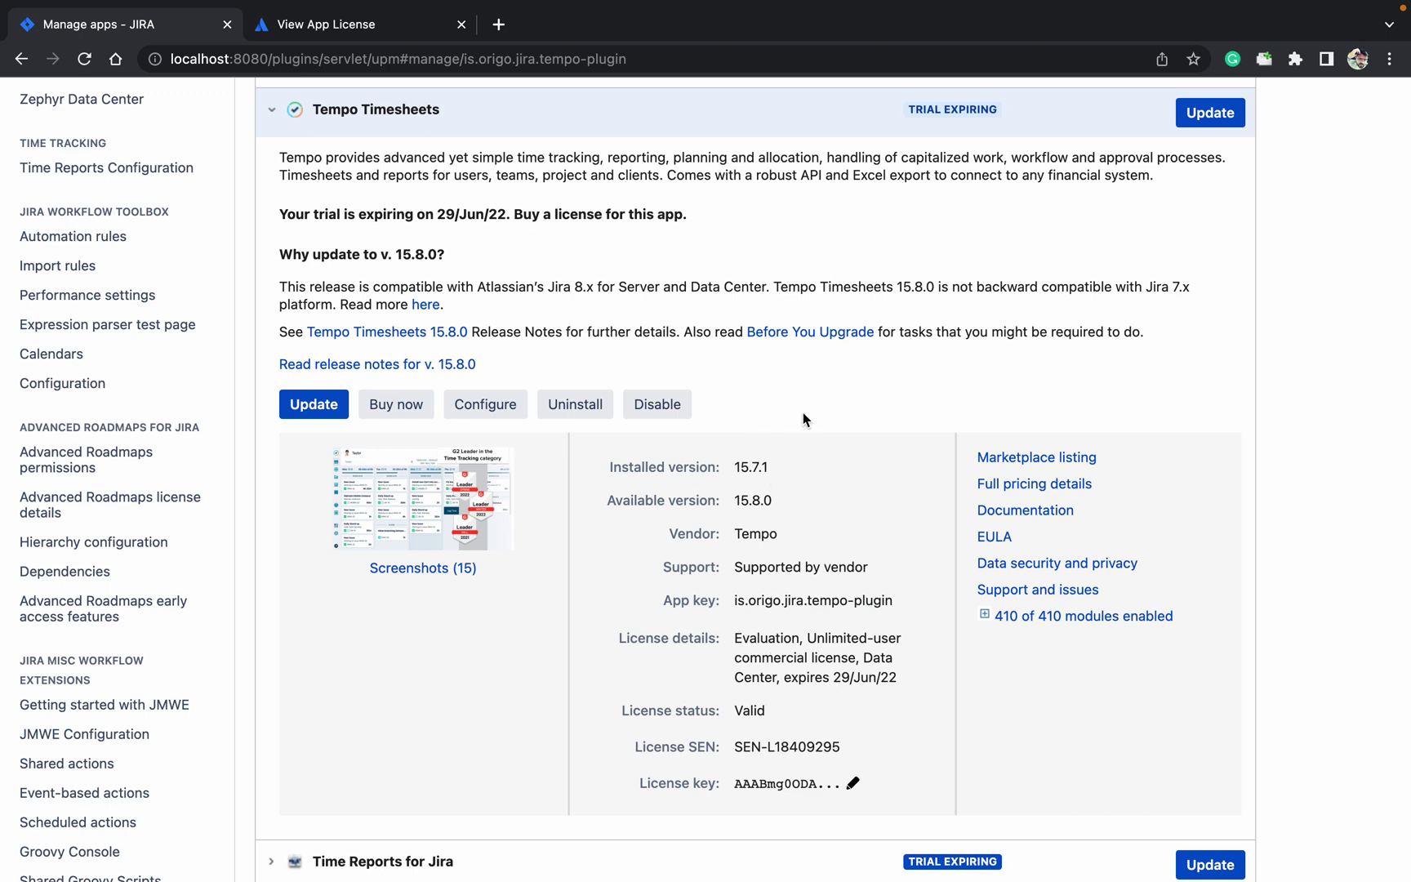
pyautogui.click(852, 784)
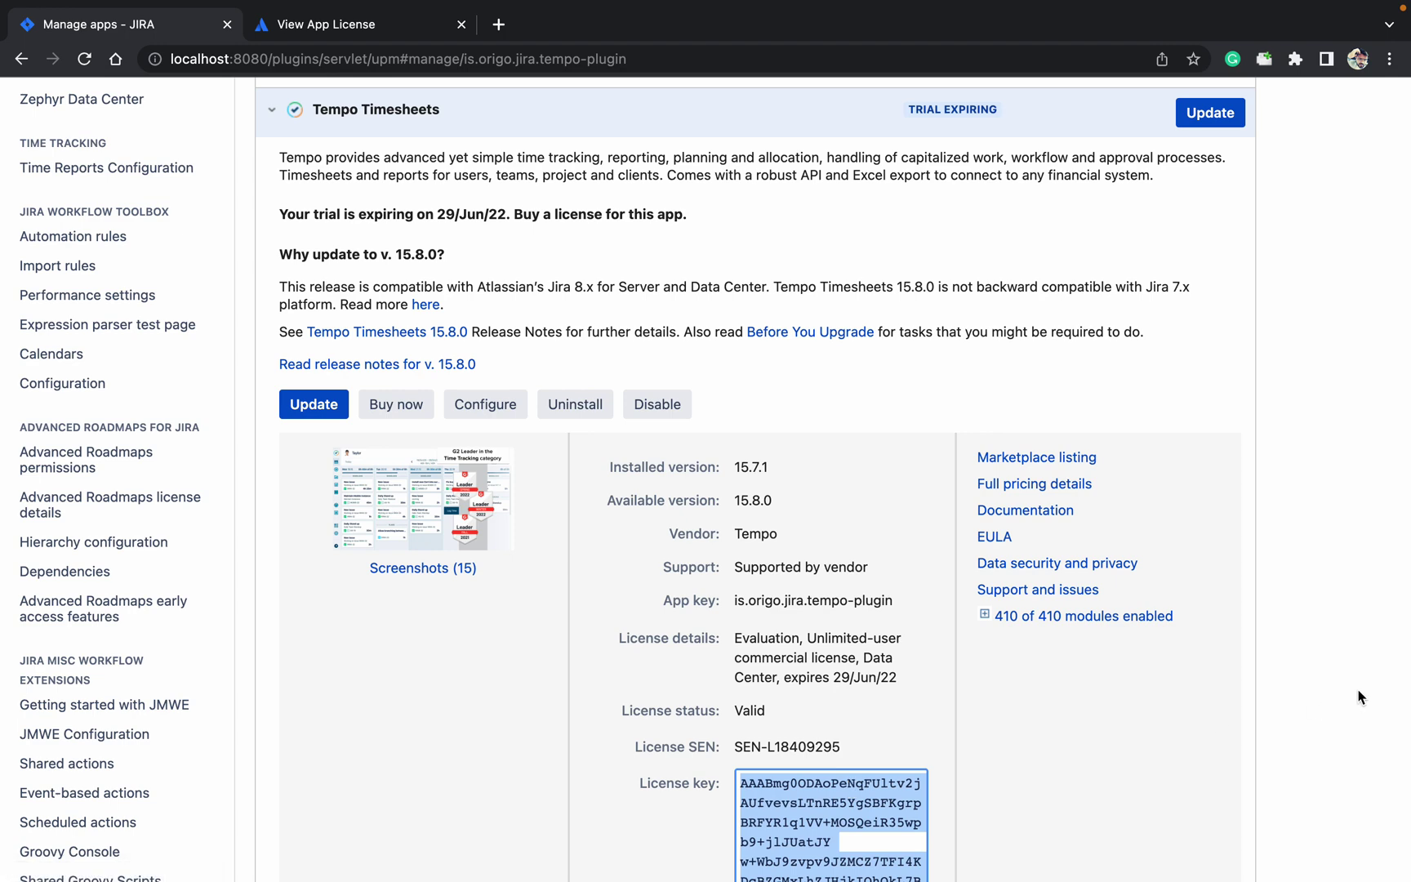
pyautogui.press('BackSpace')
pyautogui.press('super+v')
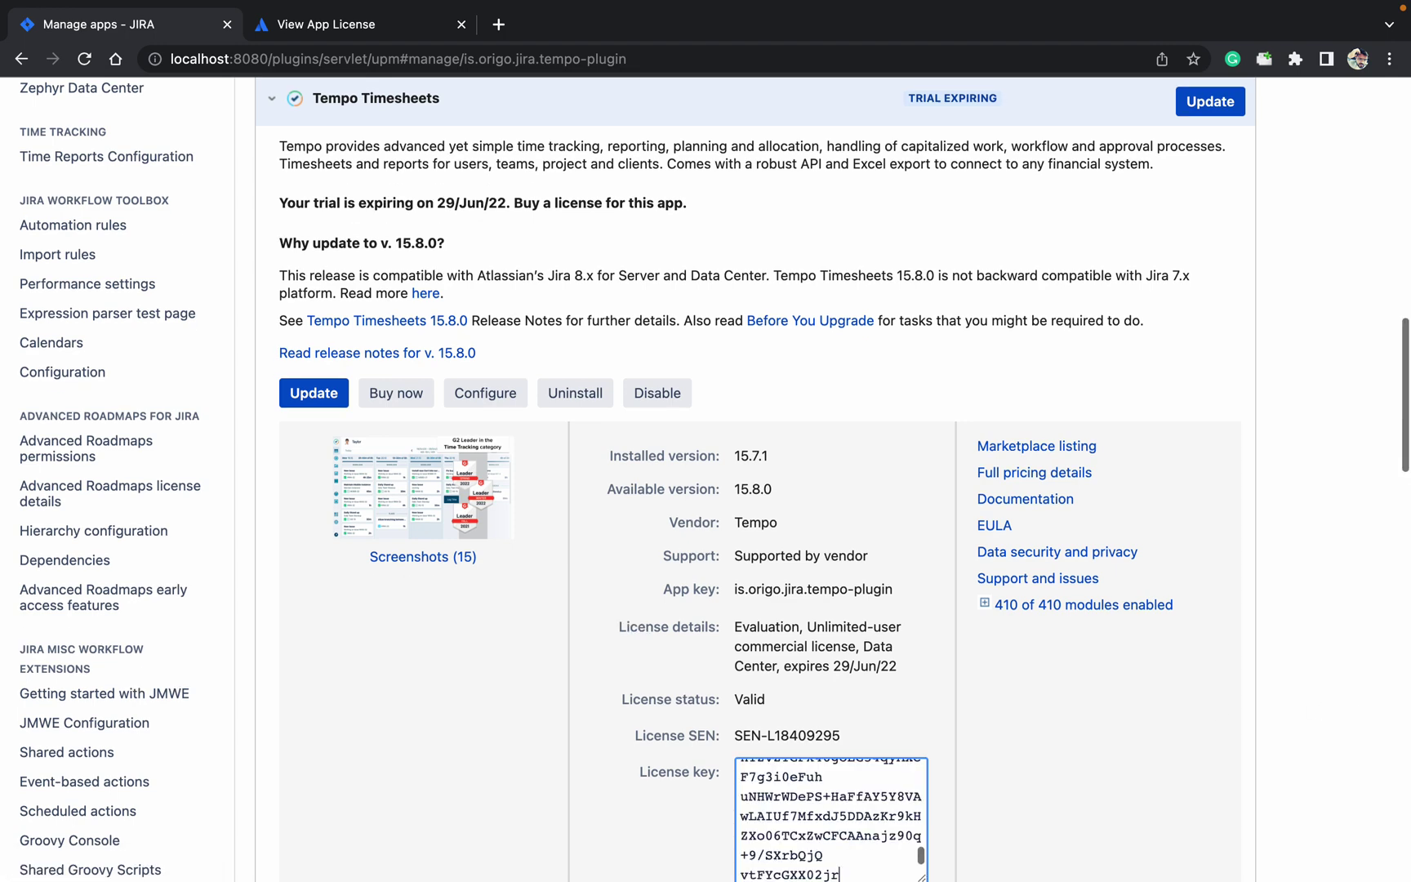
pyautogui.scroll(-5, 1349, 719)
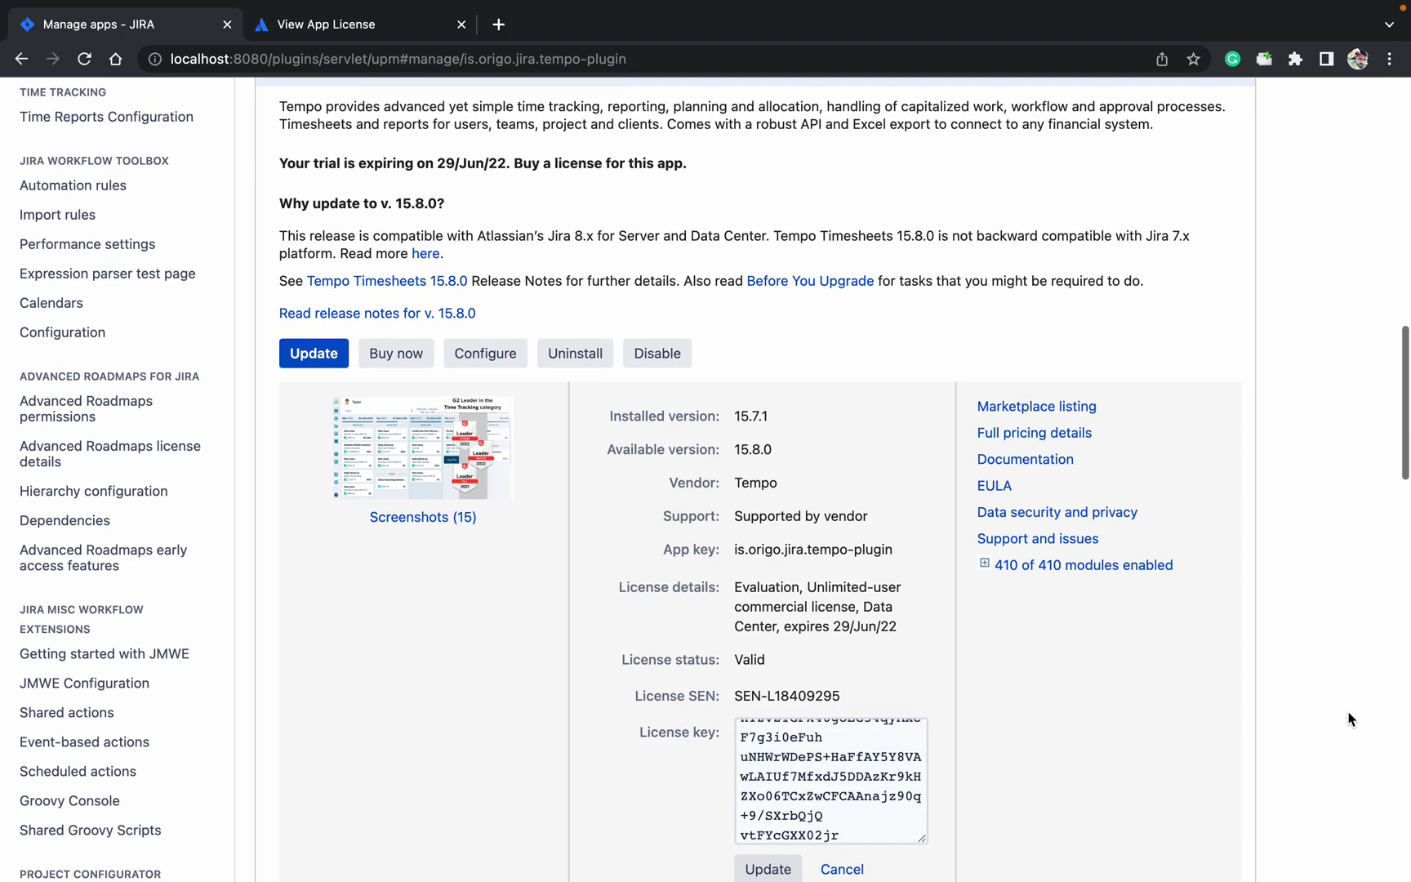
pyautogui.click(798, 714)
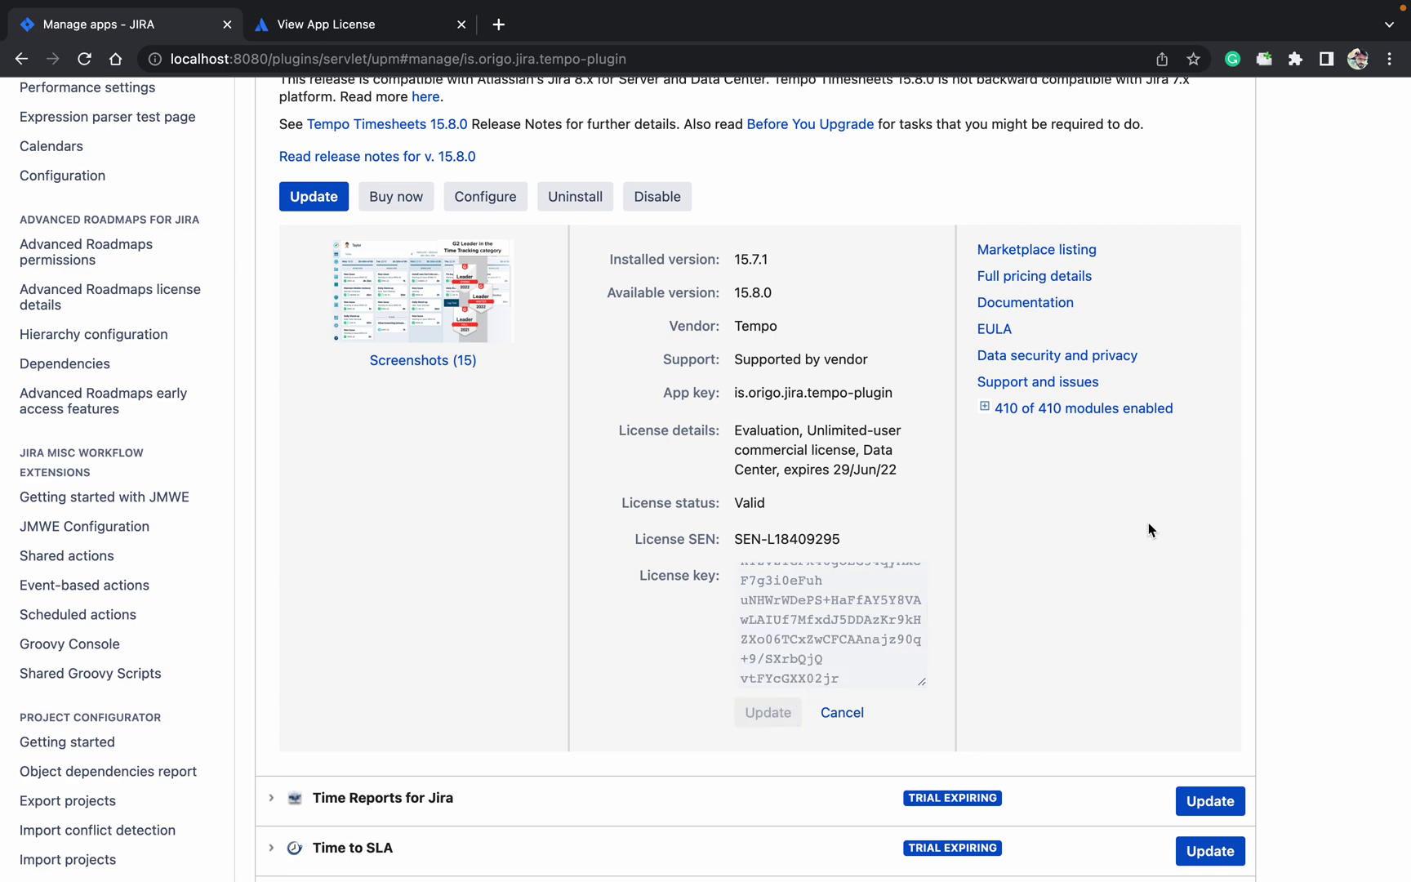
pyautogui.scroll(4, 1167, 522)
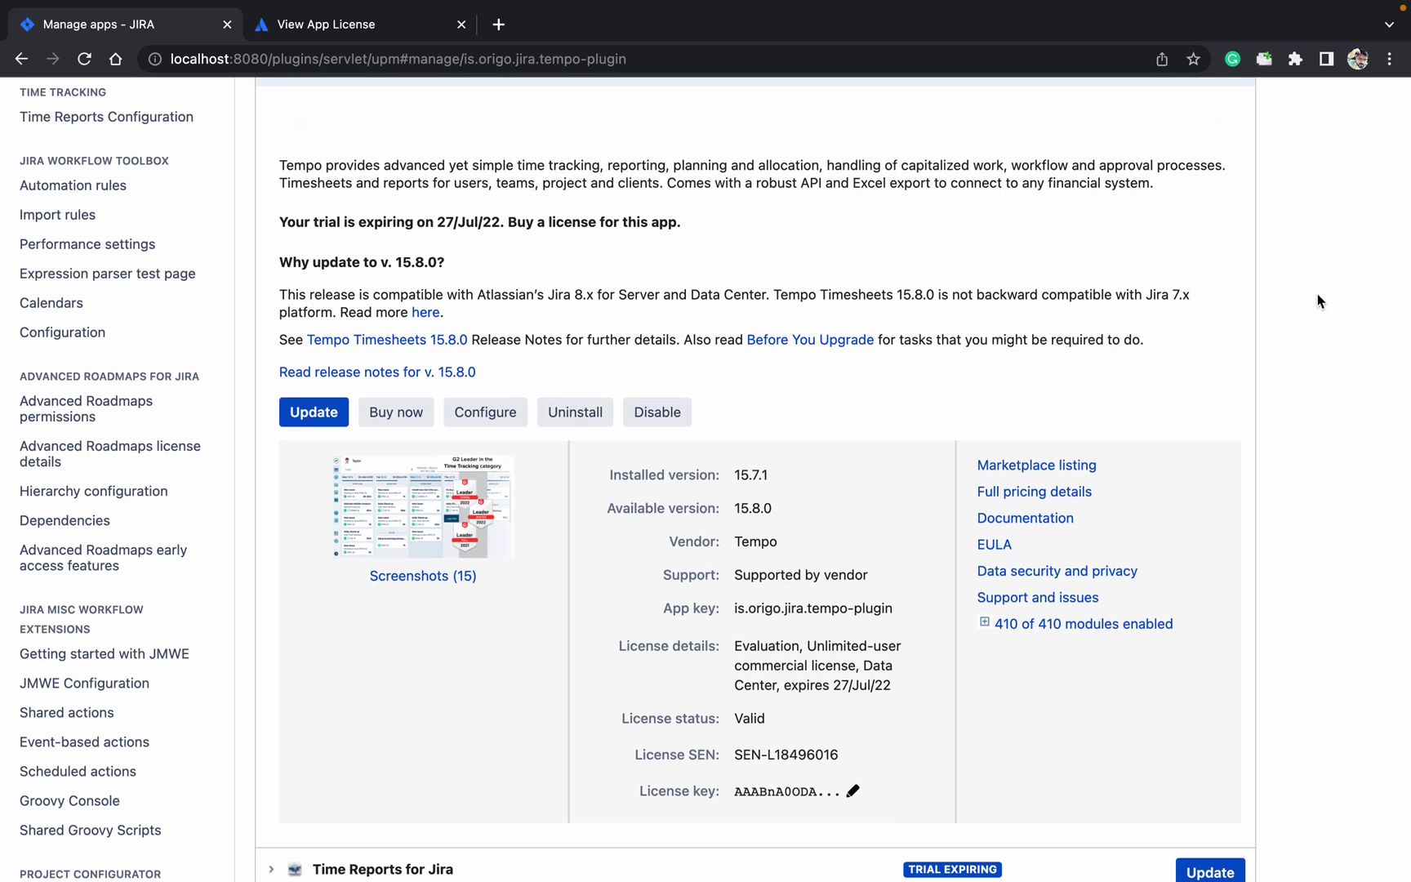
pyautogui.scroll(5, 1310, 353)
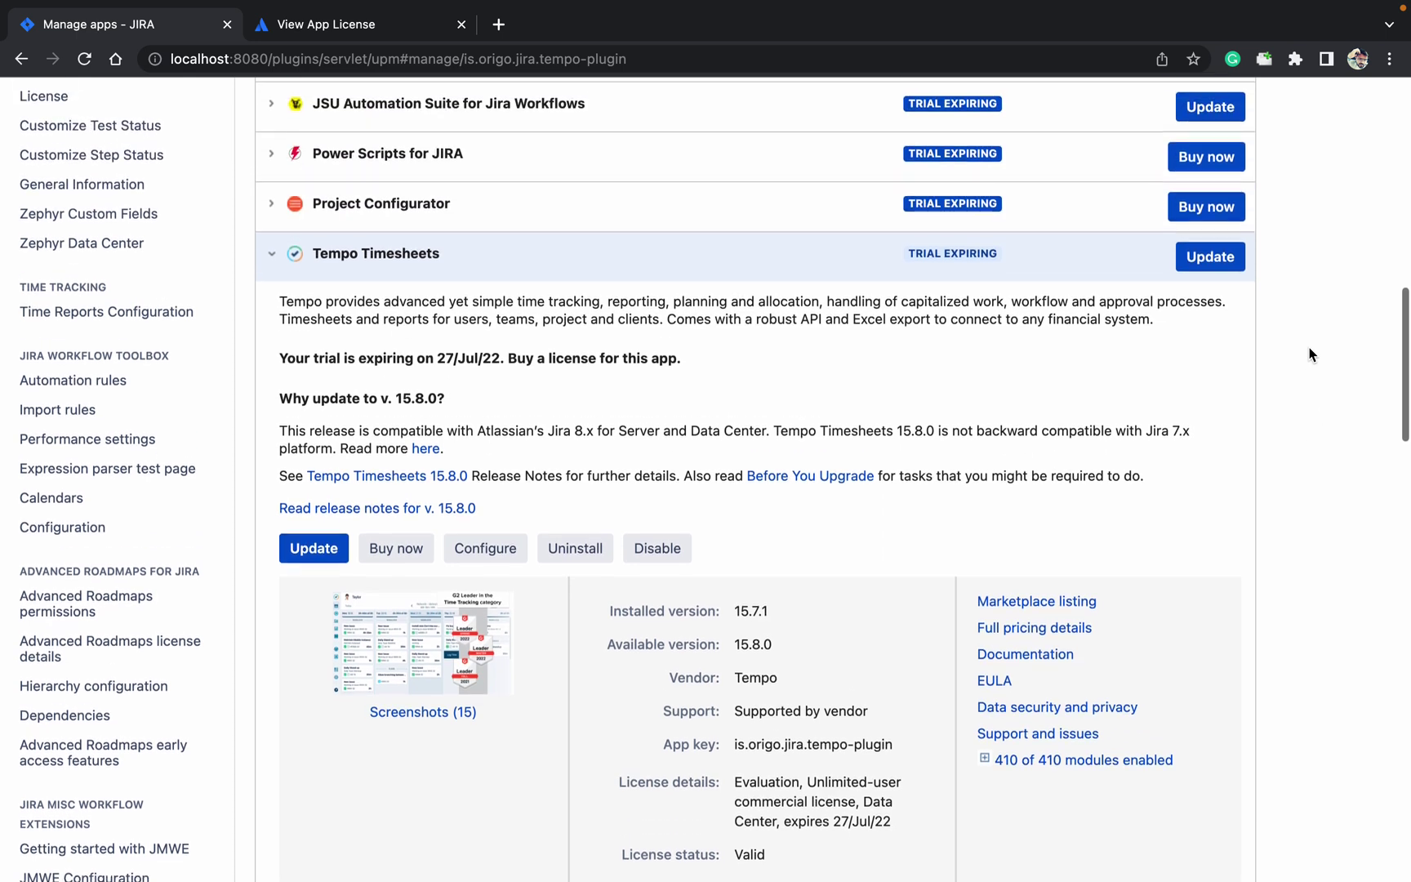